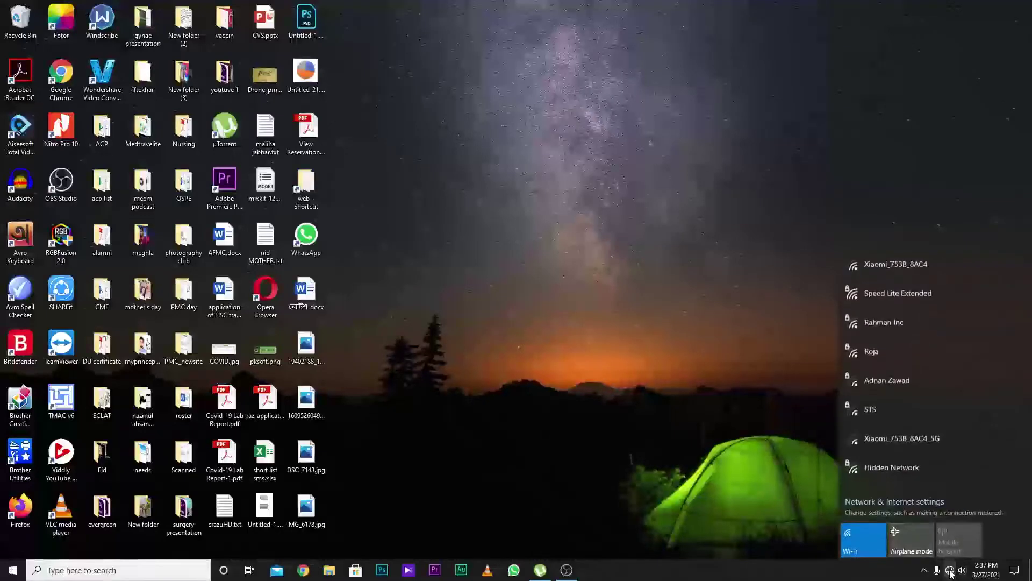
Join the open Xiaomi_753B_8AC4 Wi-Fi network and dismiss the Bitdefender security popup
{"action": "left_click", "coordinate": [895, 269]}
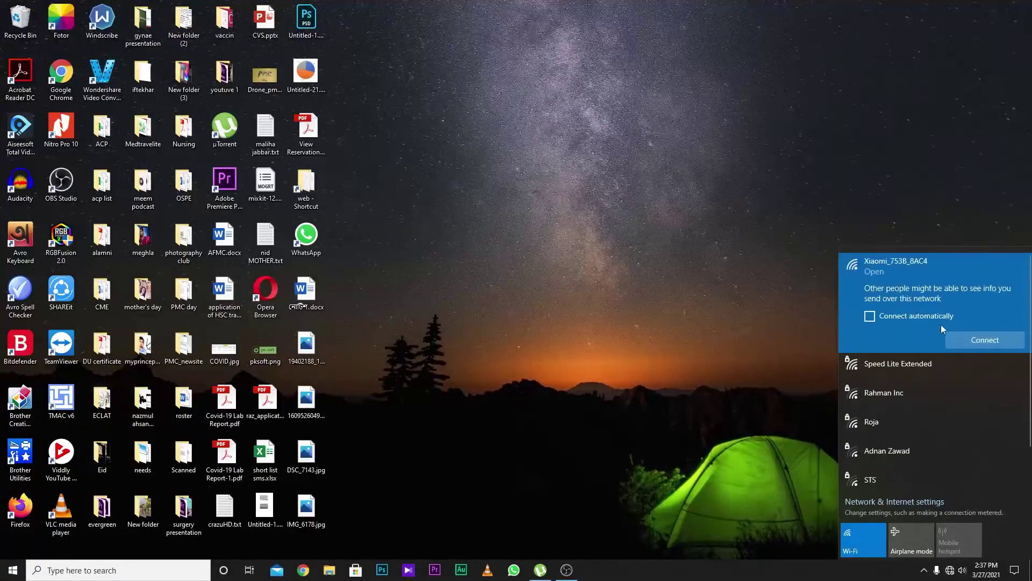
{"action": "left_click", "coordinate": [978, 341]}
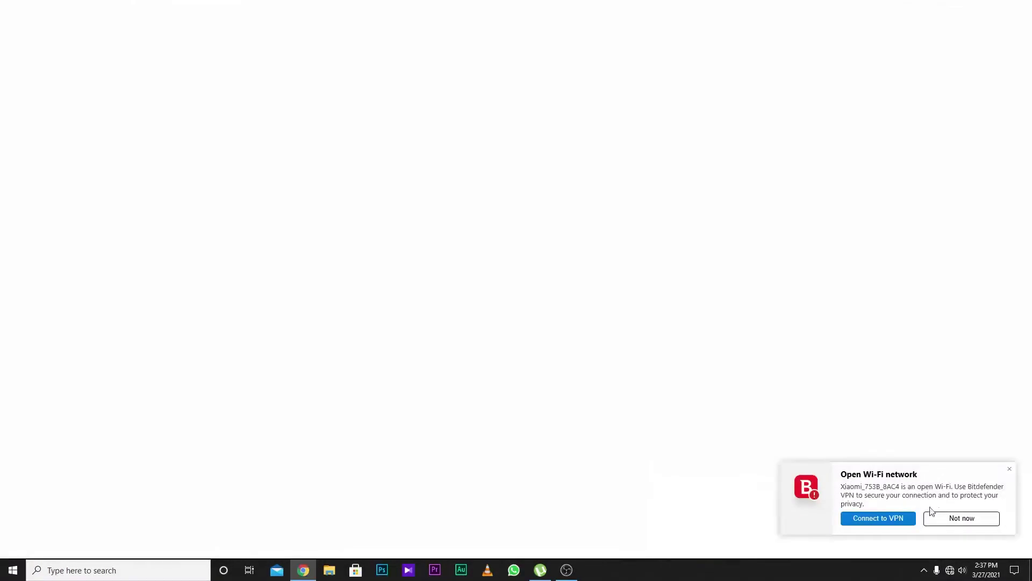
{"action": "left_click", "coordinate": [954, 520]}
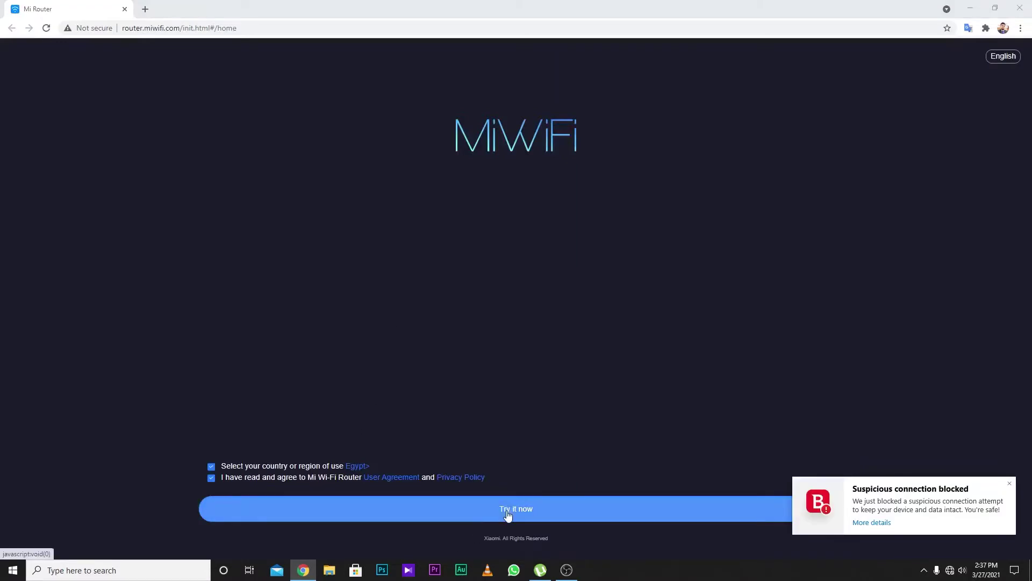
Switch the country of use from Egypt to South Korea and confirm it, dismissing security notifications
{"action": "left_click", "coordinate": [359, 467]}
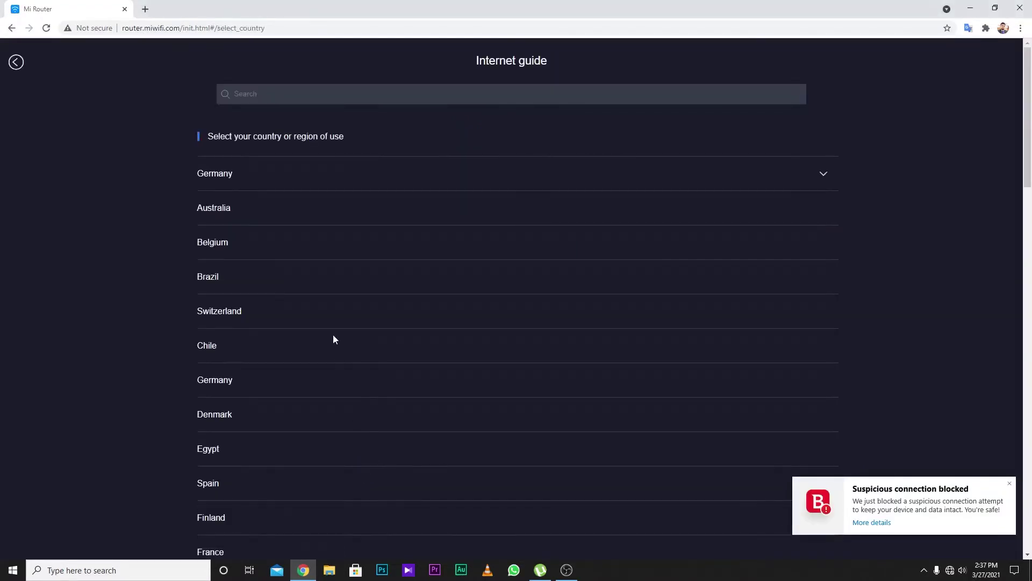
{"action": "scroll", "coordinate": [415, 401], "scroll_direction": "down", "scroll_amount": 4}
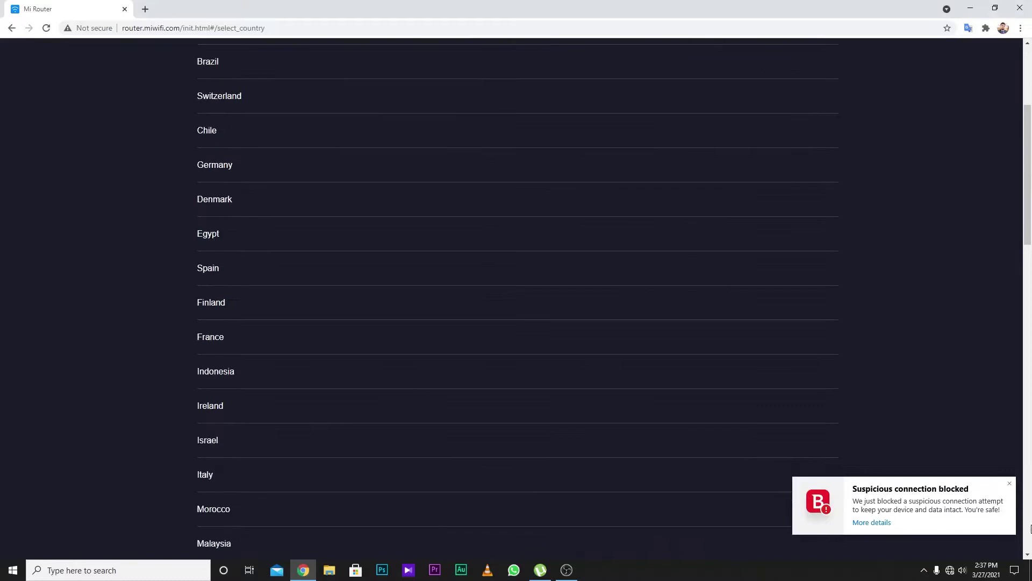
{"action": "left_click", "coordinate": [1009, 488]}
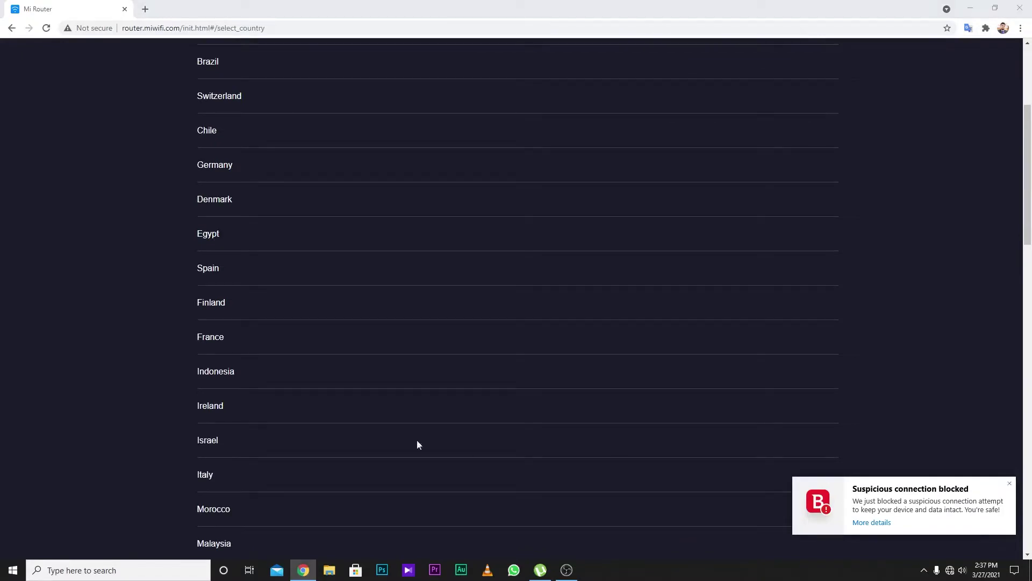
{"action": "left_click", "coordinate": [1009, 485]}
{"action": "left_click", "coordinate": [1010, 488]}
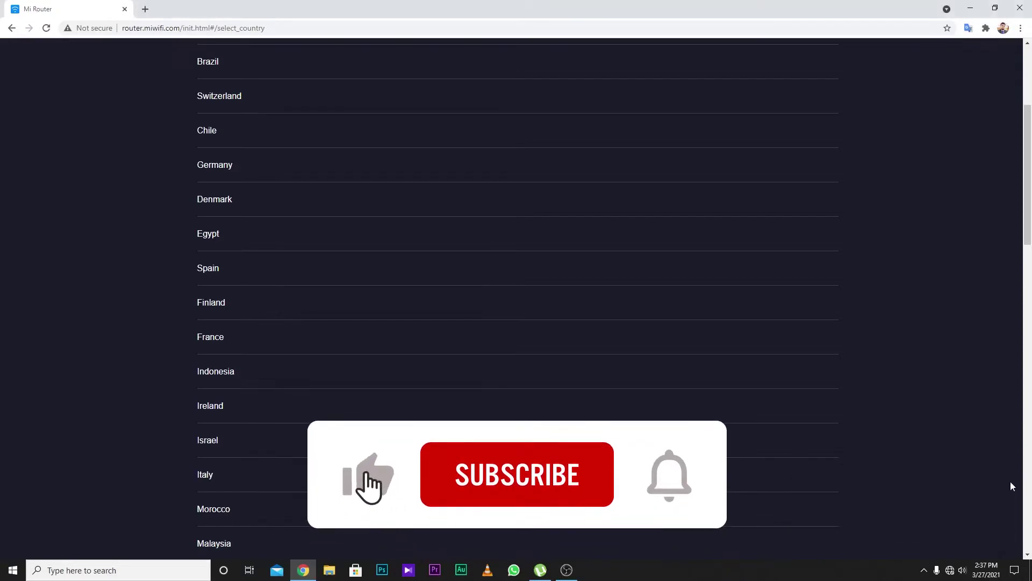
{"action": "scroll", "coordinate": [393, 380], "scroll_direction": "down", "scroll_amount": 4}
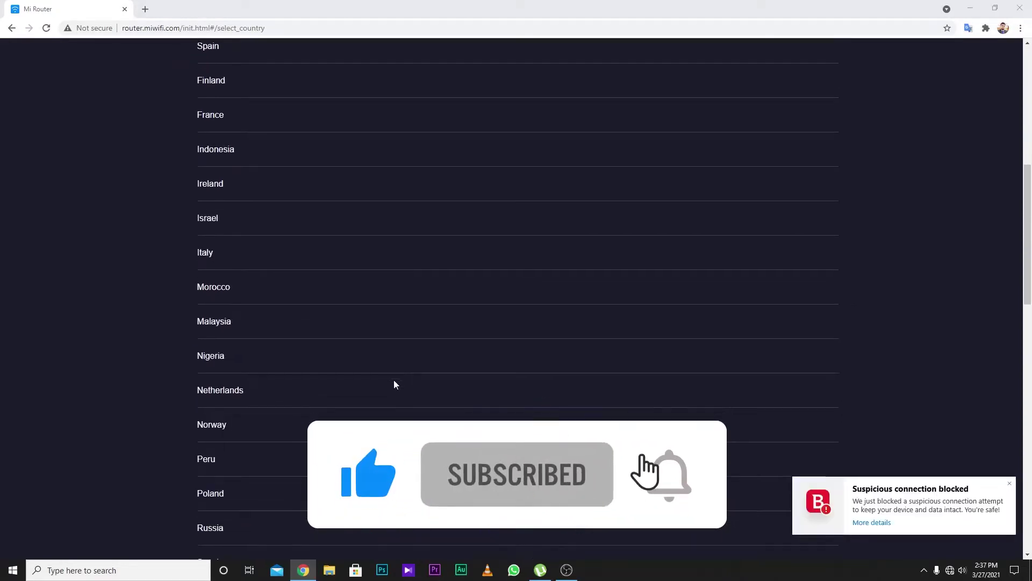
{"action": "scroll", "coordinate": [393, 380], "scroll_direction": "down", "scroll_amount": 2}
{"action": "scroll", "coordinate": [395, 375], "scroll_direction": "down", "scroll_amount": 3}
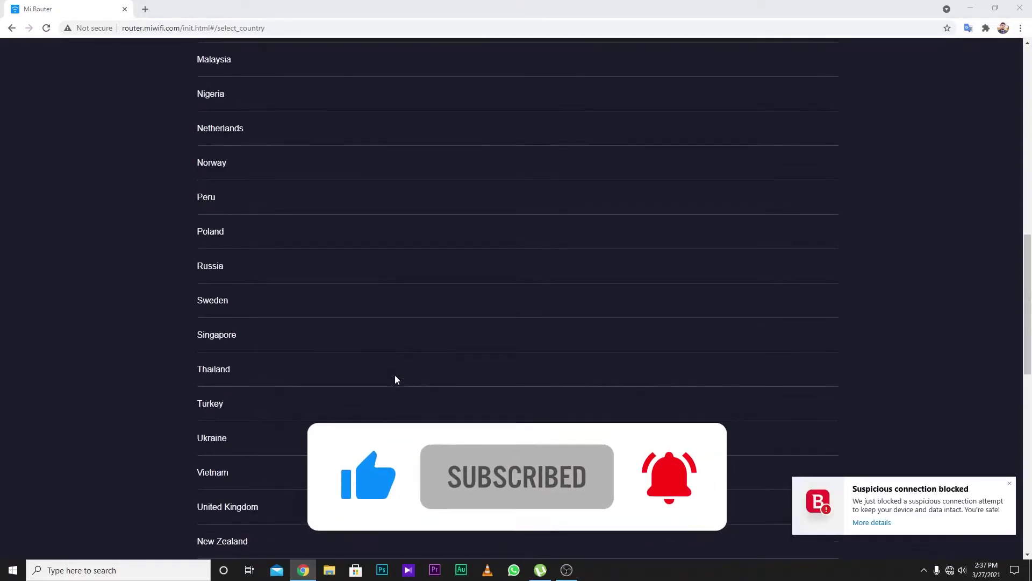
{"action": "scroll", "coordinate": [394, 380], "scroll_direction": "down", "scroll_amount": 2}
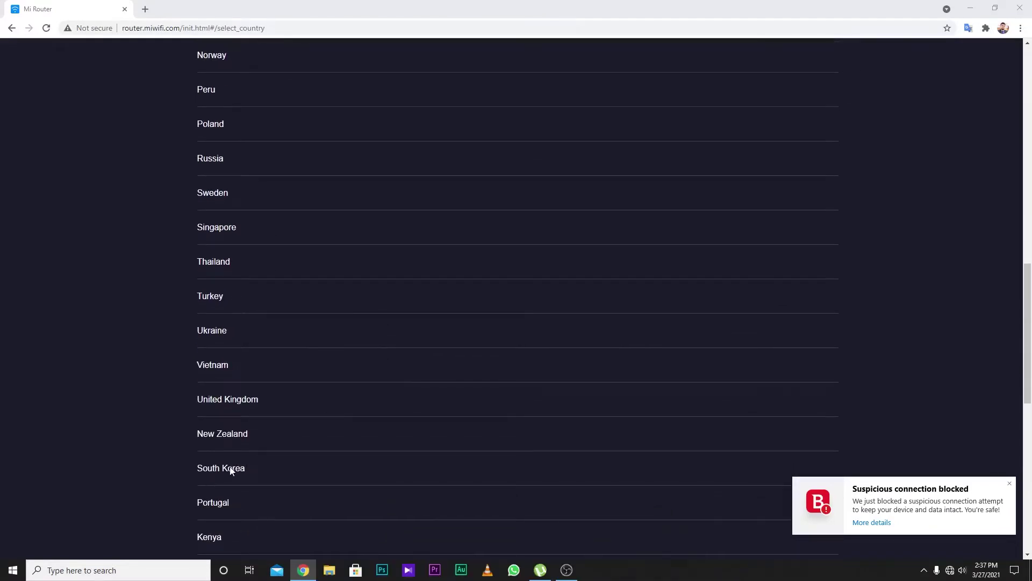
{"action": "left_click", "coordinate": [231, 469]}
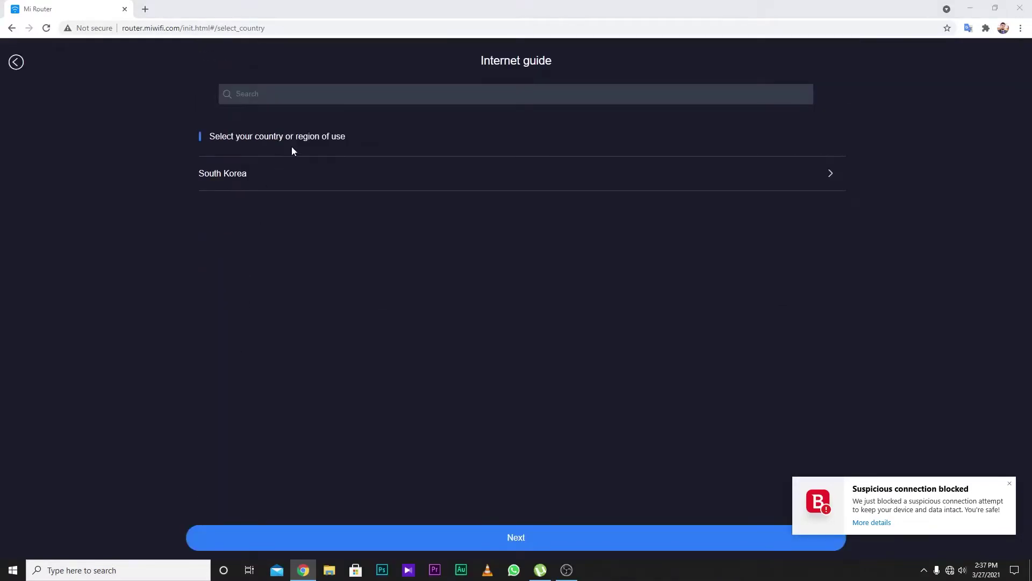
{"action": "left_click", "coordinate": [531, 535]}
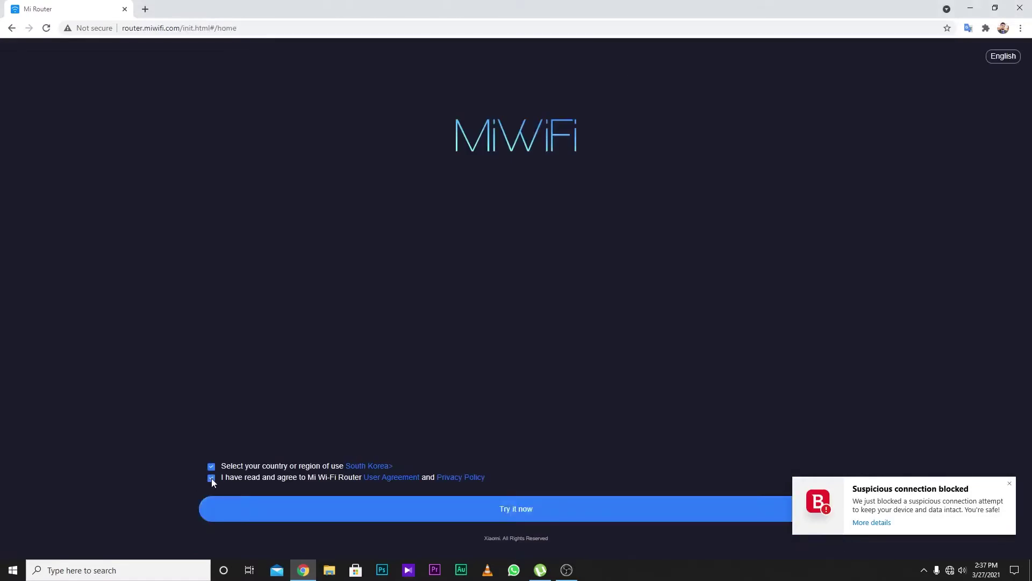
Accept the user agreement and privacy policy and start the Internet setup guide
{"action": "left_click", "coordinate": [212, 479]}
{"action": "left_click", "coordinate": [526, 515]}
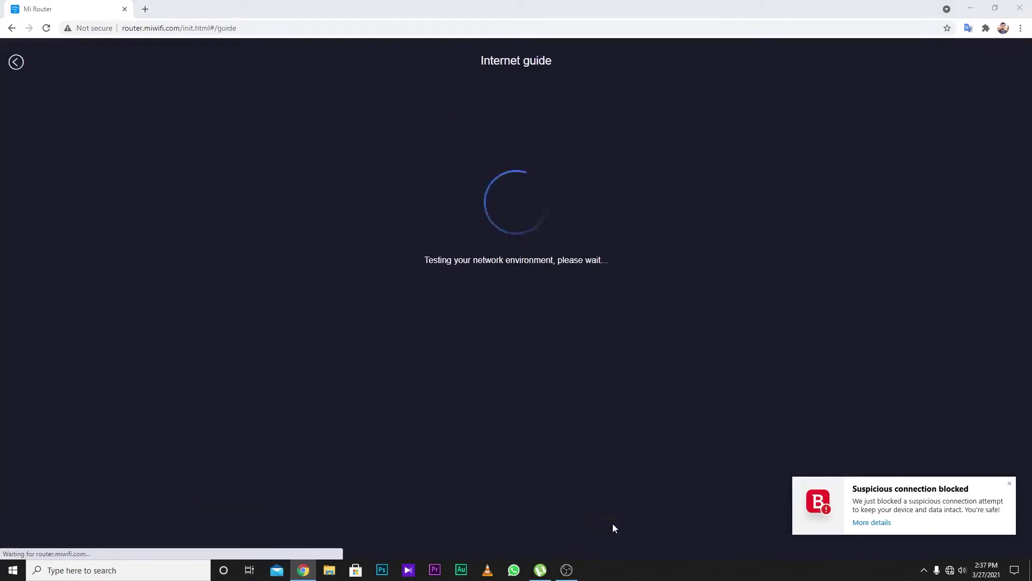
{"action": "left_click", "coordinate": [1008, 485]}
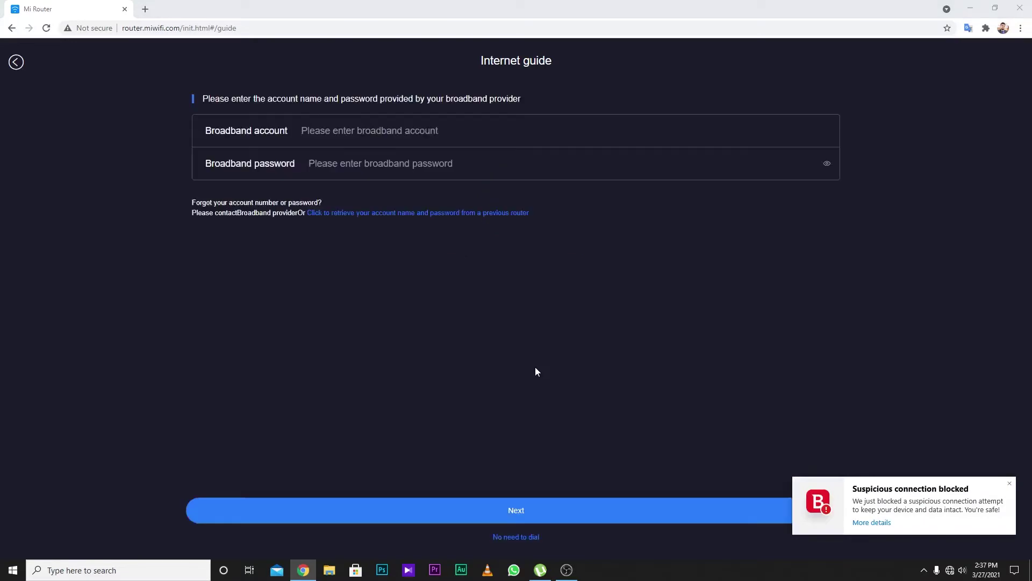
Enter the broadband account name and password and submit them to dial the connection
{"action": "left_click", "coordinate": [413, 135]}
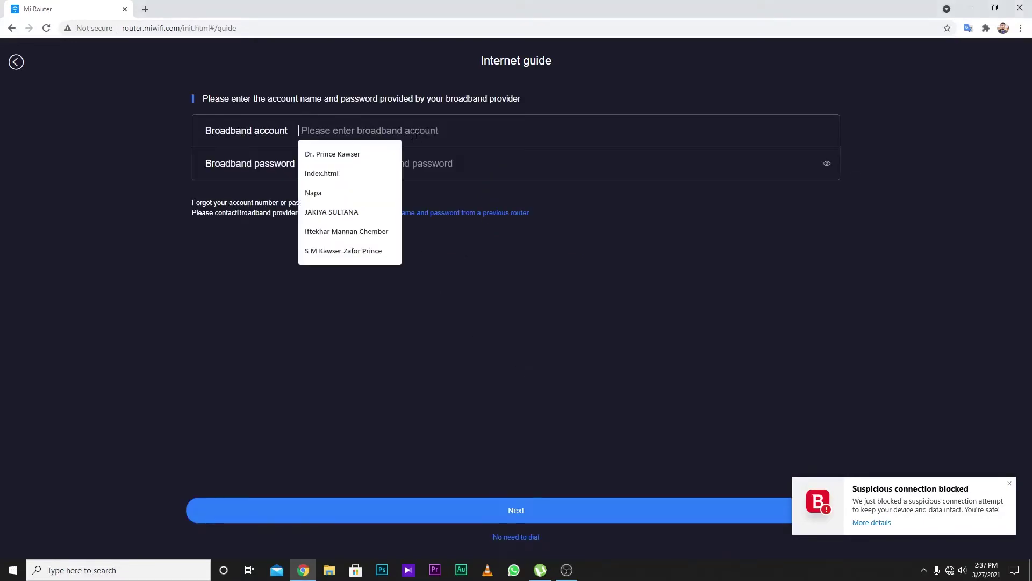
{"action": "type", "text": "prince"}
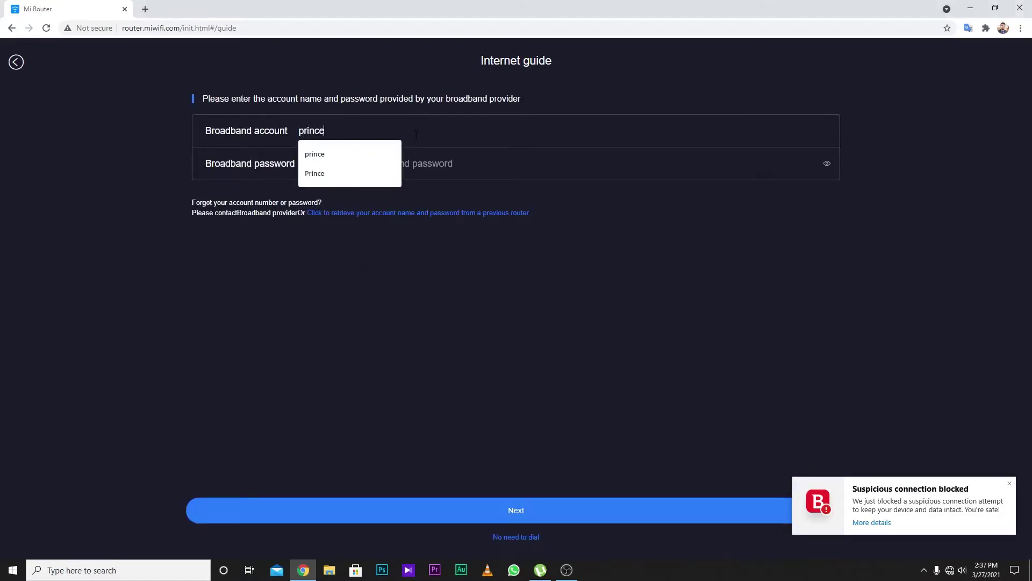
{"action": "key", "text": "Tab"}
{"action": "type", "text": "p"}
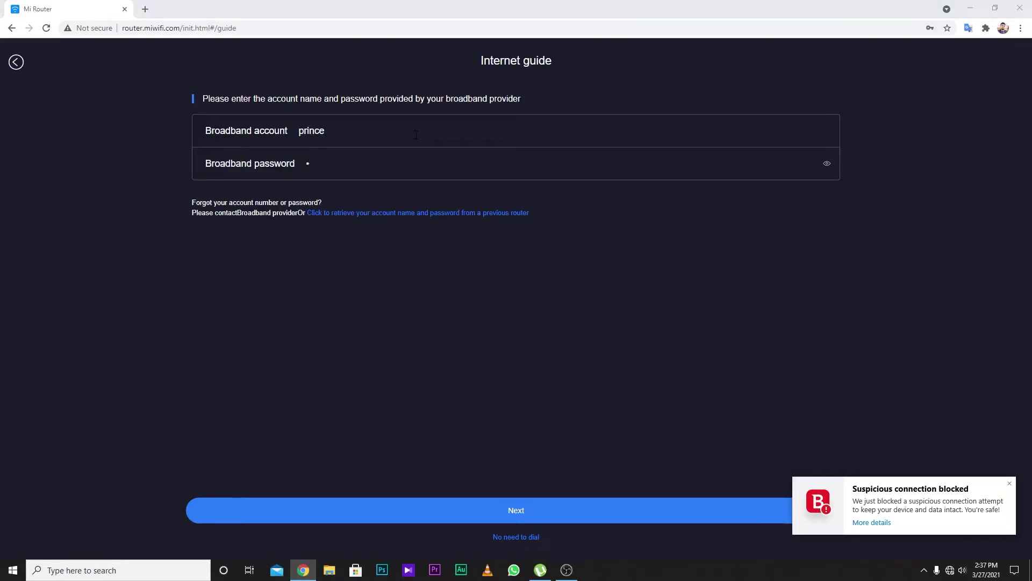
{"action": "key", "text": "BackSpace"}
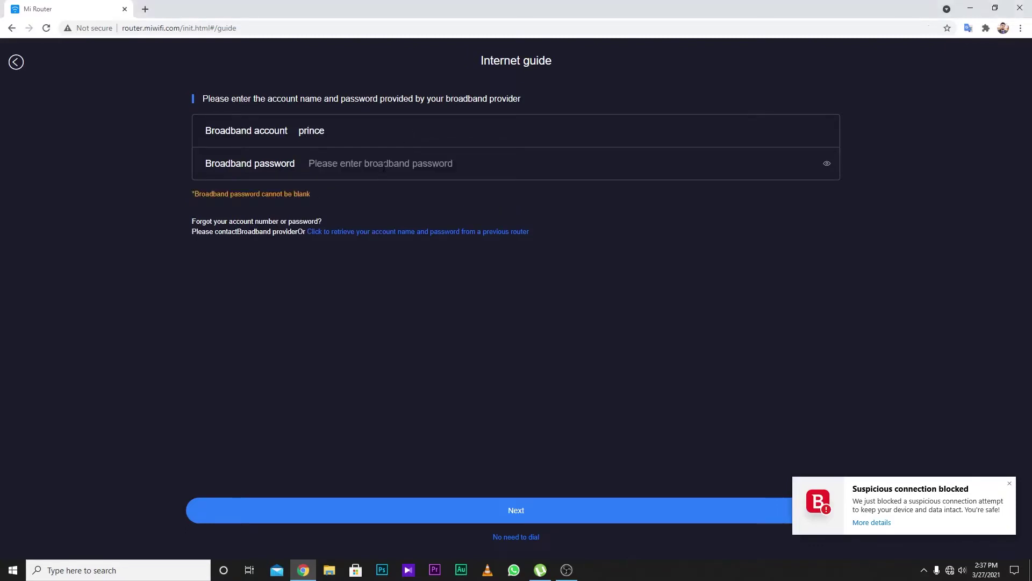
{"action": "type", "text": "p"}
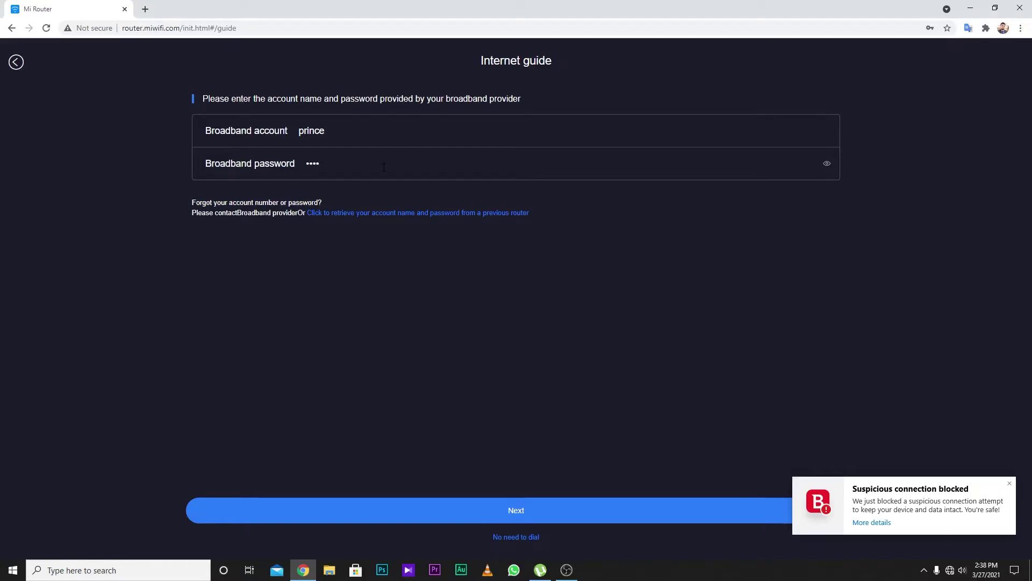
{"action": "left_click", "coordinate": [384, 167]}
{"action": "key", "text": "BackSpace"}
{"action": "type", "text": "1"}
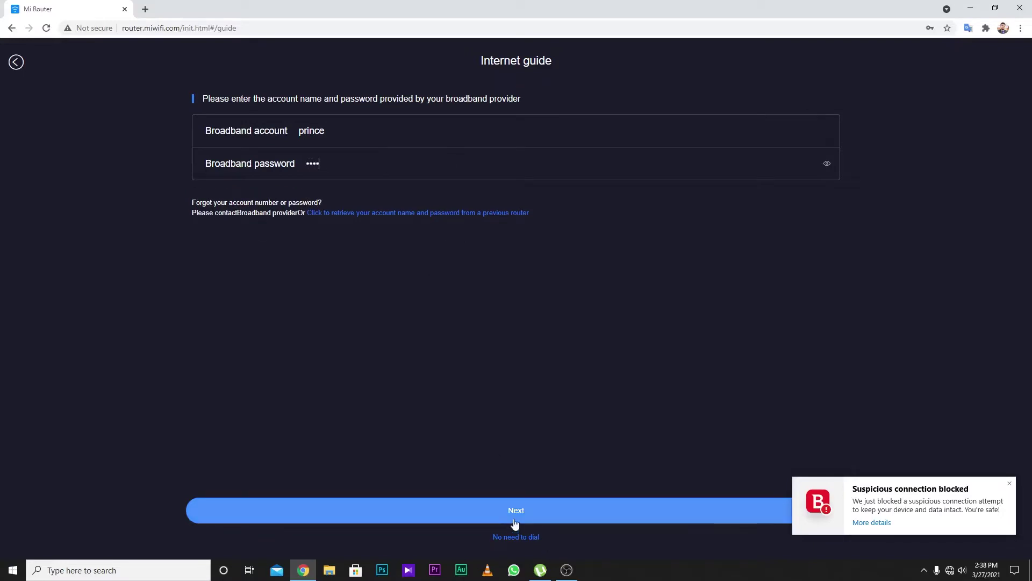
{"action": "left_click", "coordinate": [540, 514]}
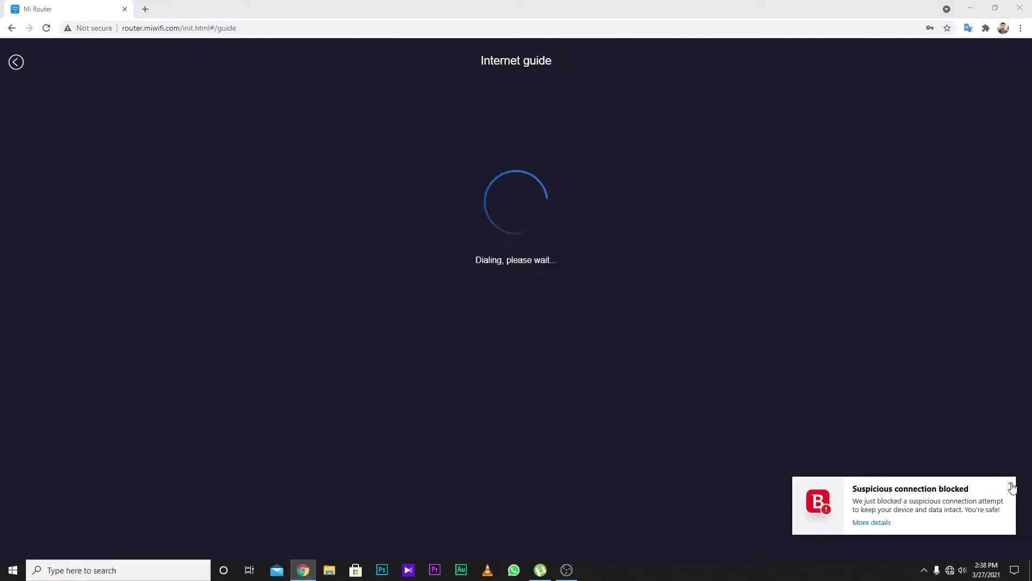
{"action": "left_click_drag", "start_coordinate": [342, 135], "coordinate": [227, 136]}
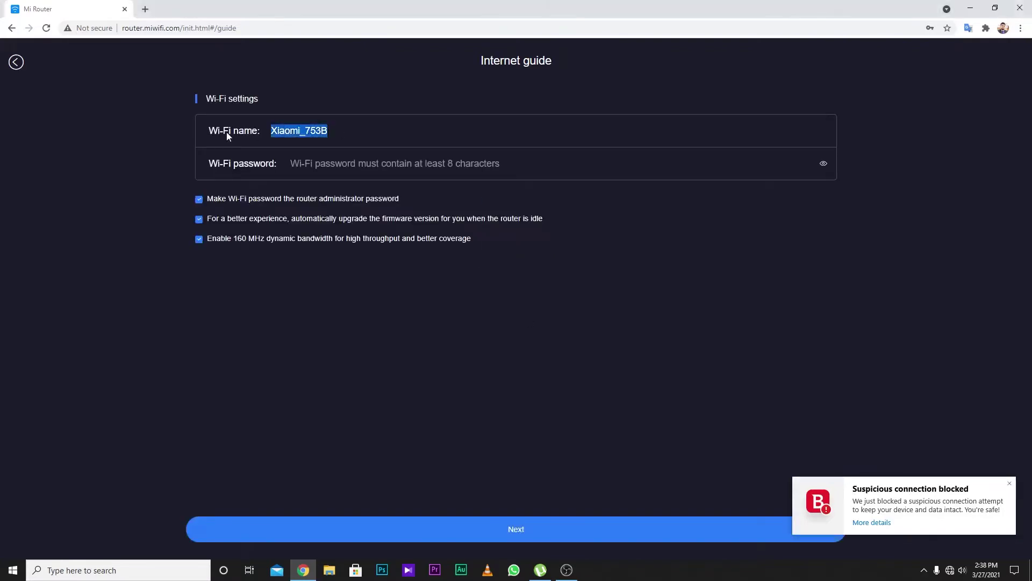
Replace the default Xiaomi_753B Wi-Fi name, enter a Wi-Fi password, and save to finish setup
{"action": "type", "text": "Dr Prince"}
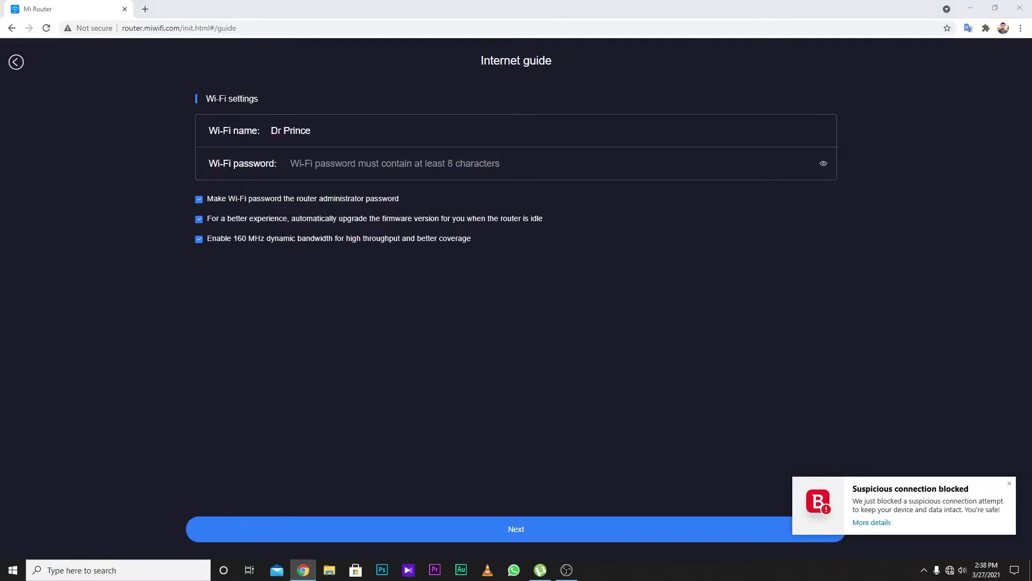
{"action": "left_click", "coordinate": [412, 163]}
{"action": "type", "text": "*"}
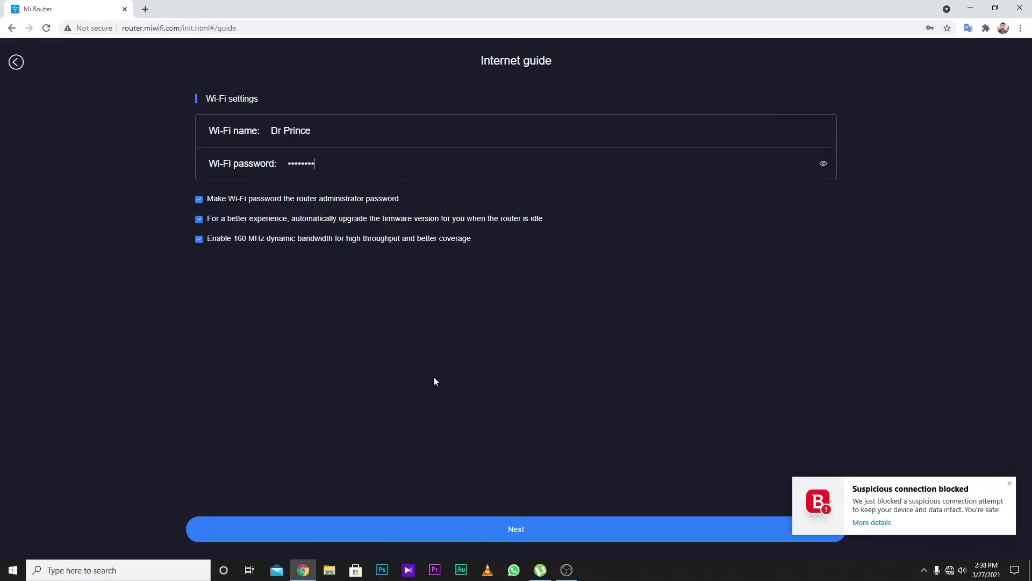
{"action": "left_click", "coordinate": [517, 528]}
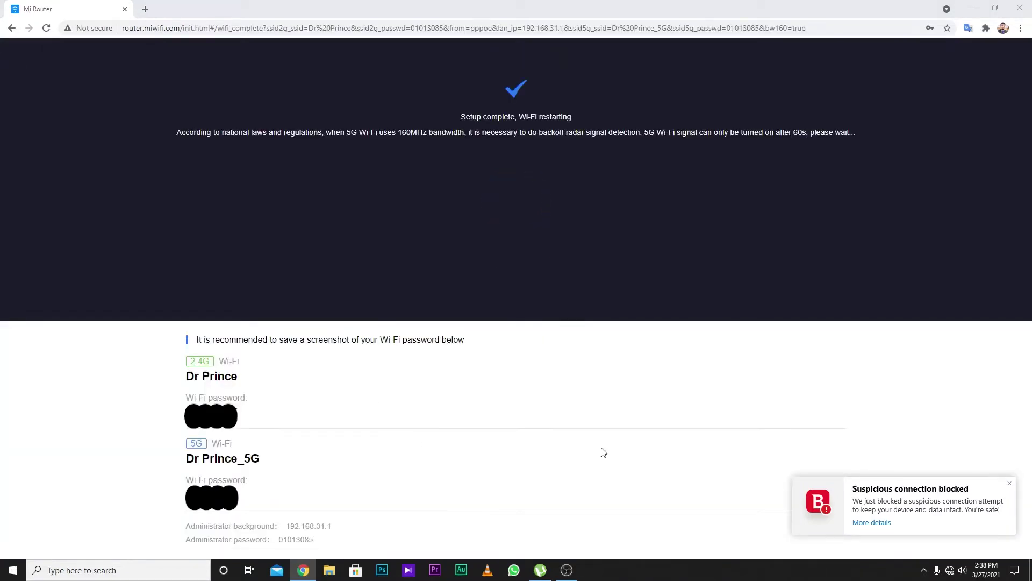
Dismiss the Bitdefender warnings and verify in the taskbar Wi-Fi list that the PC joined the renamed network
{"action": "left_click", "coordinate": [1011, 485]}
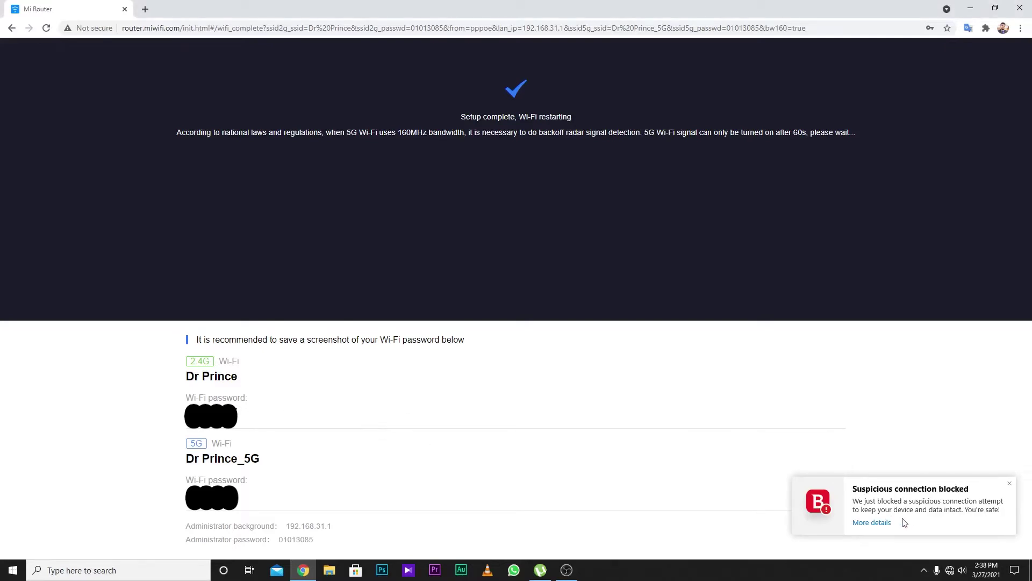
{"action": "left_click", "coordinate": [1011, 487]}
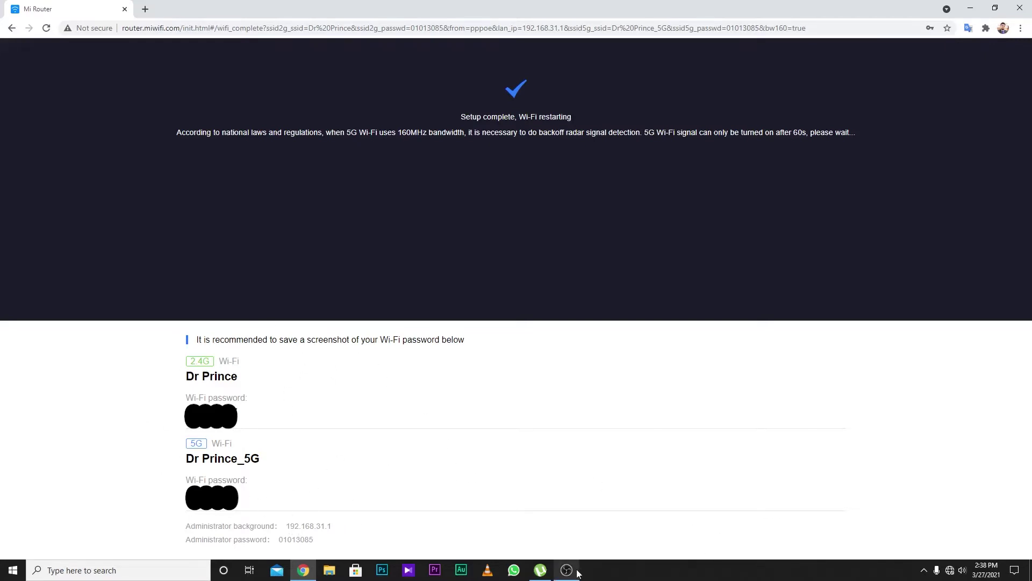
{"action": "left_click", "coordinate": [950, 570]}
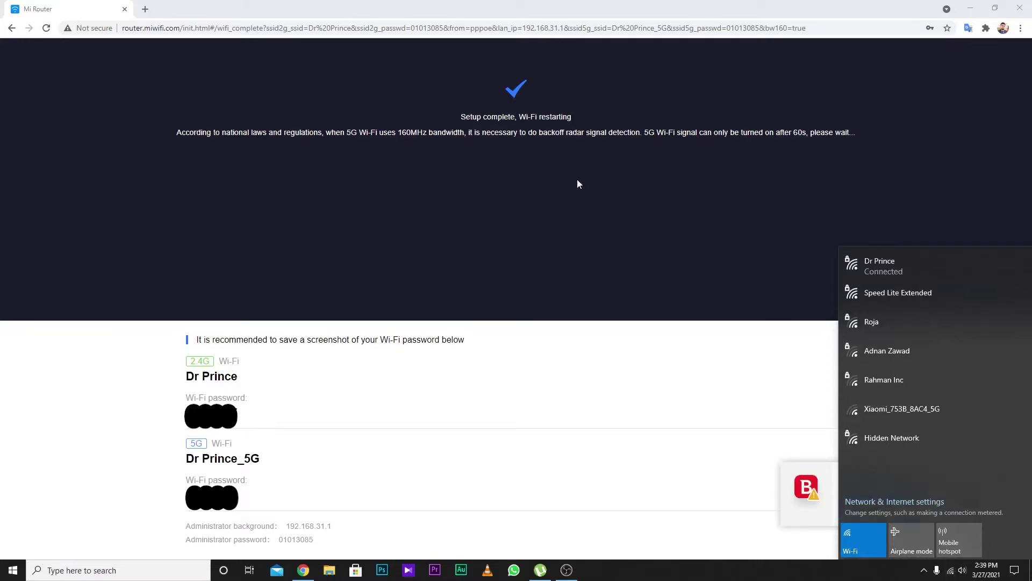
{"action": "left_click", "coordinate": [792, 505]}
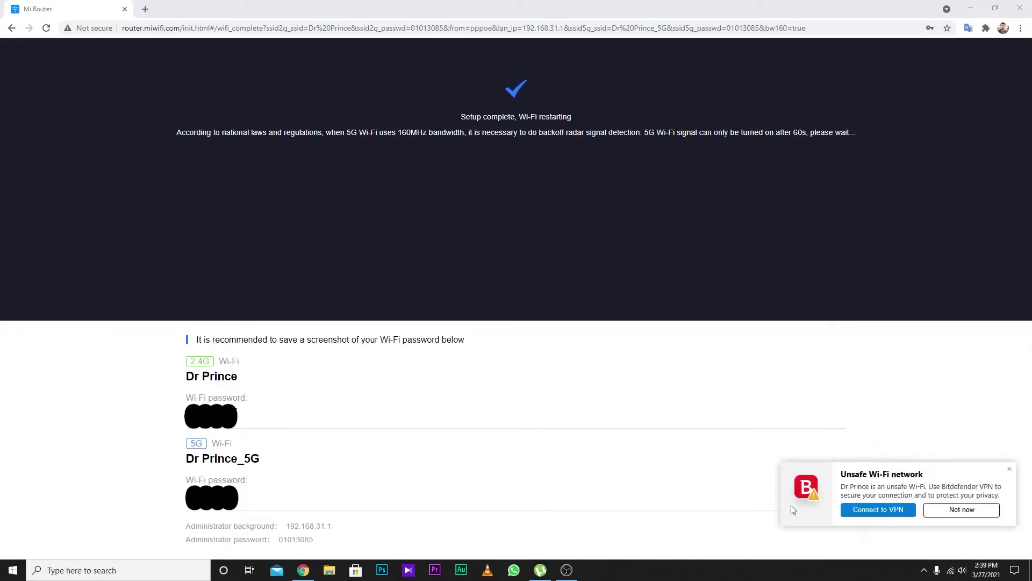
{"action": "left_click", "coordinate": [950, 509]}
{"action": "left_click", "coordinate": [951, 571]}
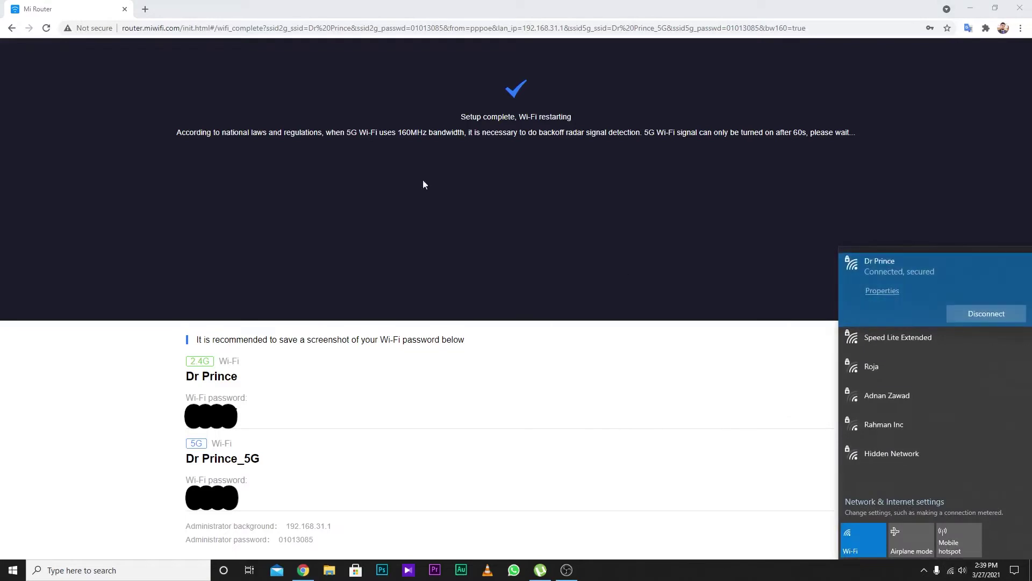
{"action": "left_click", "coordinate": [210, 28]}
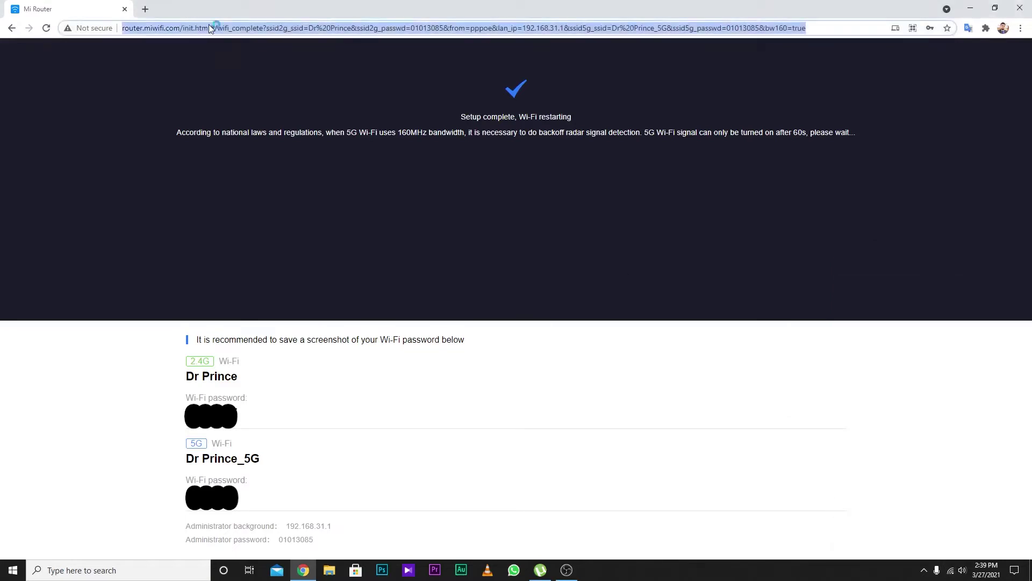
Sign in to the router admin page at 192.168.31.1 with the admin password
{"action": "left_click", "coordinate": [146, 9]}
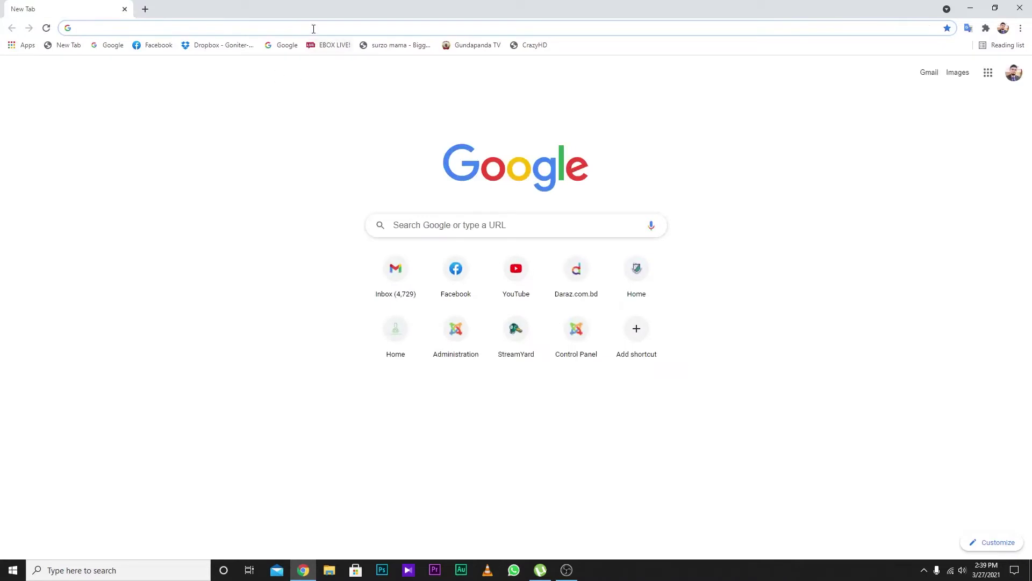
{"action": "type", "text": "192.168.31.1"}
{"action": "key", "text": "Return"}
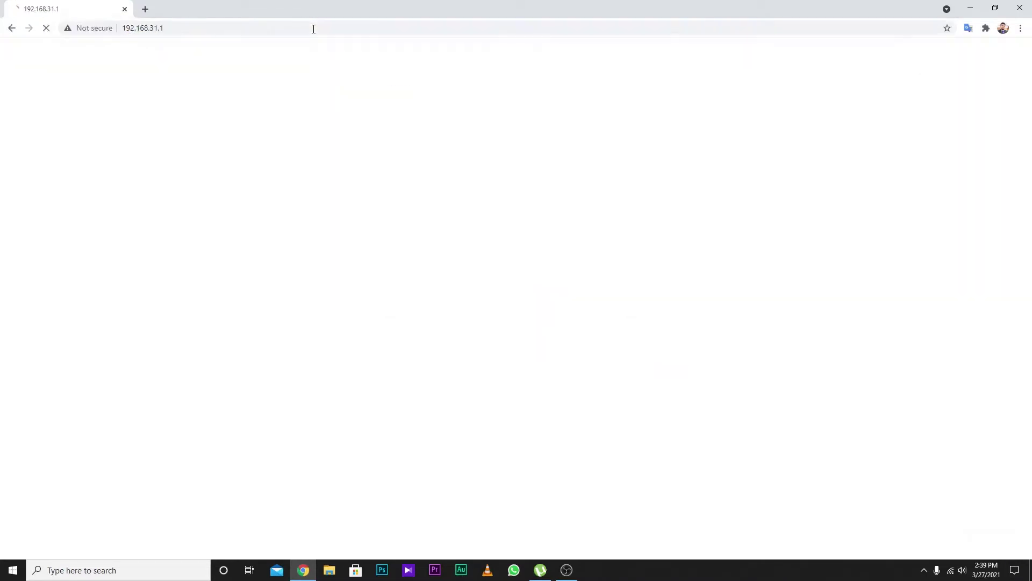
{"action": "type", "text": "••"}
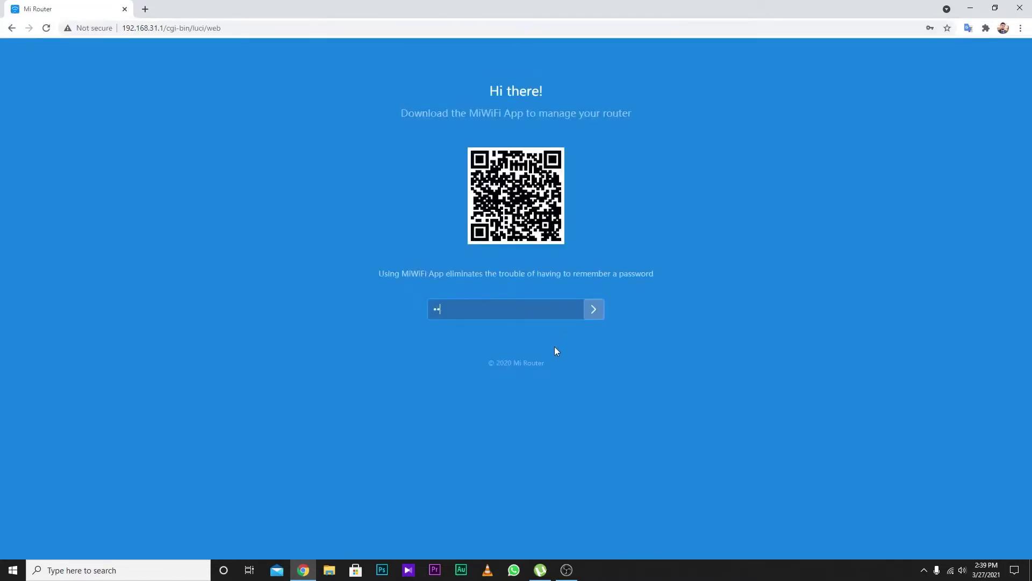
{"action": "type", "text": "••••••"}
{"action": "key", "text": "Return"}
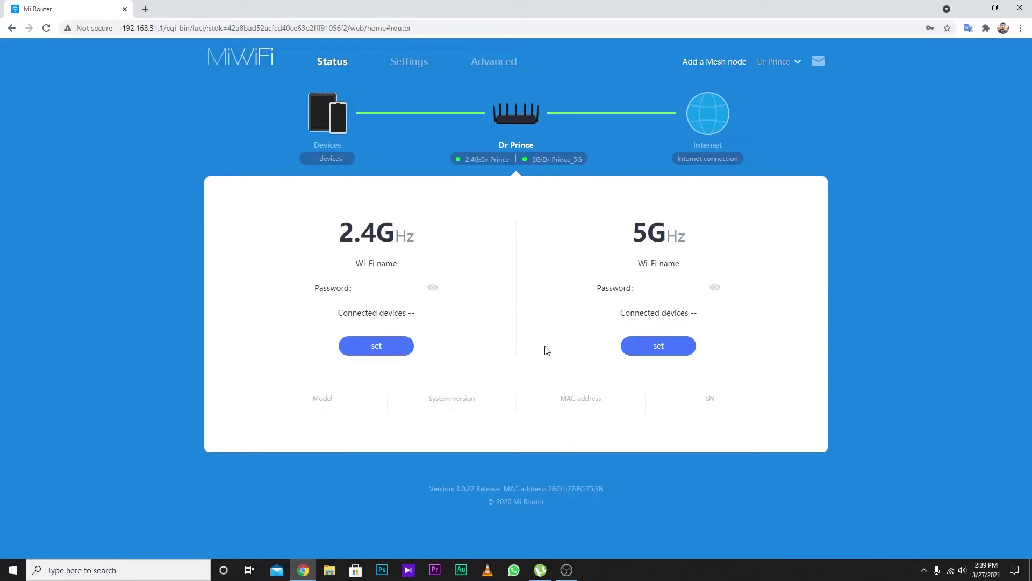
Check the taskbar Wi-Fi list for the renamed 2.4G and 5G networks
{"action": "left_click", "coordinate": [950, 570]}
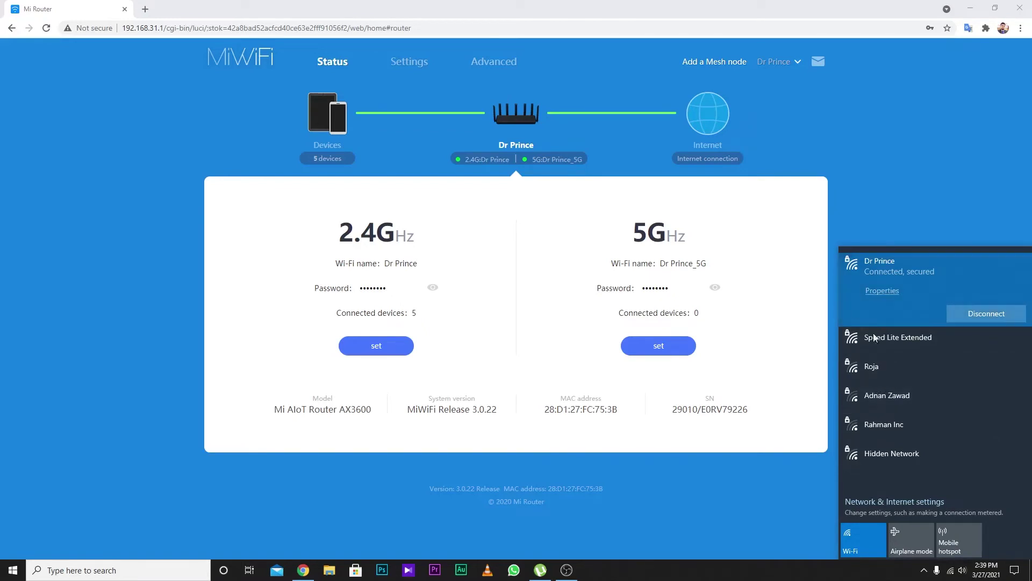
{"action": "left_click", "coordinate": [524, 275]}
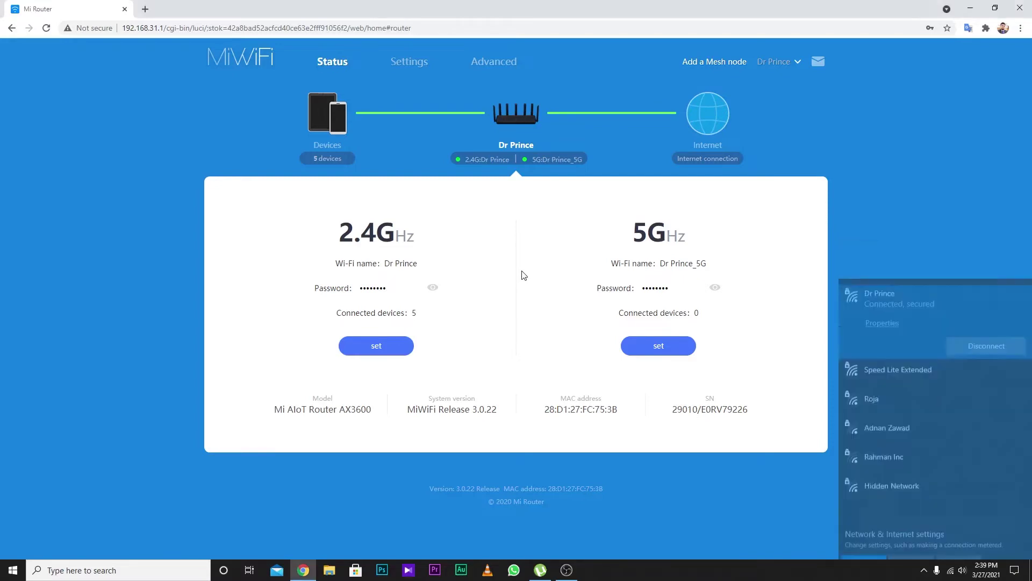
{"action": "left_click", "coordinate": [952, 570]}
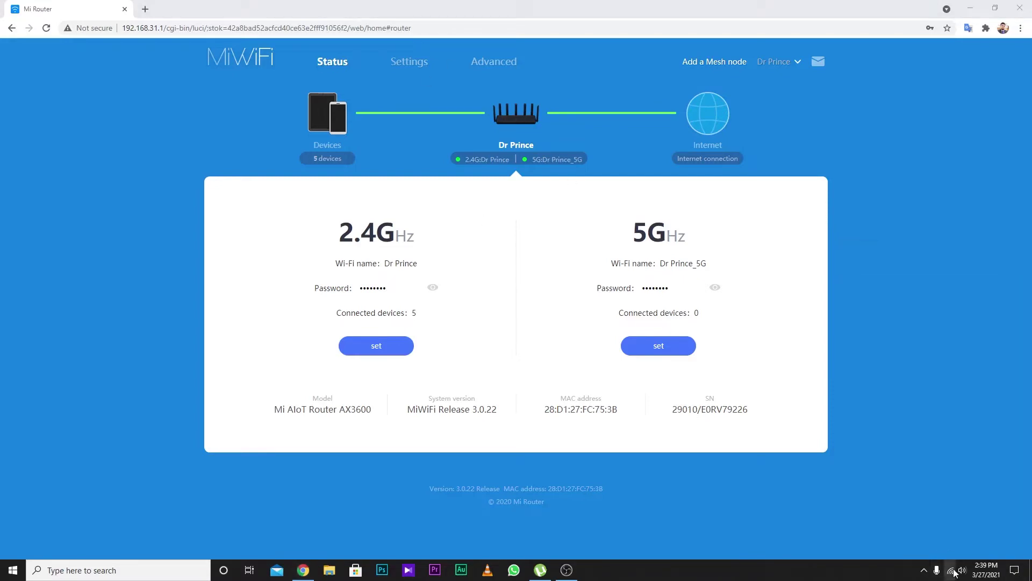
{"action": "left_click", "coordinate": [953, 572]}
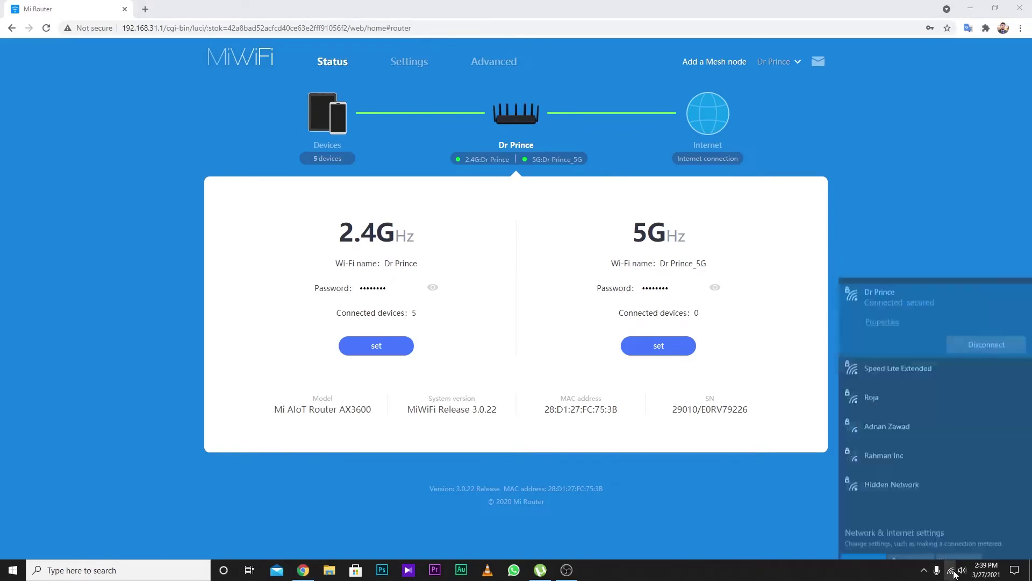
Set the 5G wireless channel to 149, accept the switch to 80MHz bandwidth, and verify the choice
{"action": "left_click", "coordinate": [407, 66]}
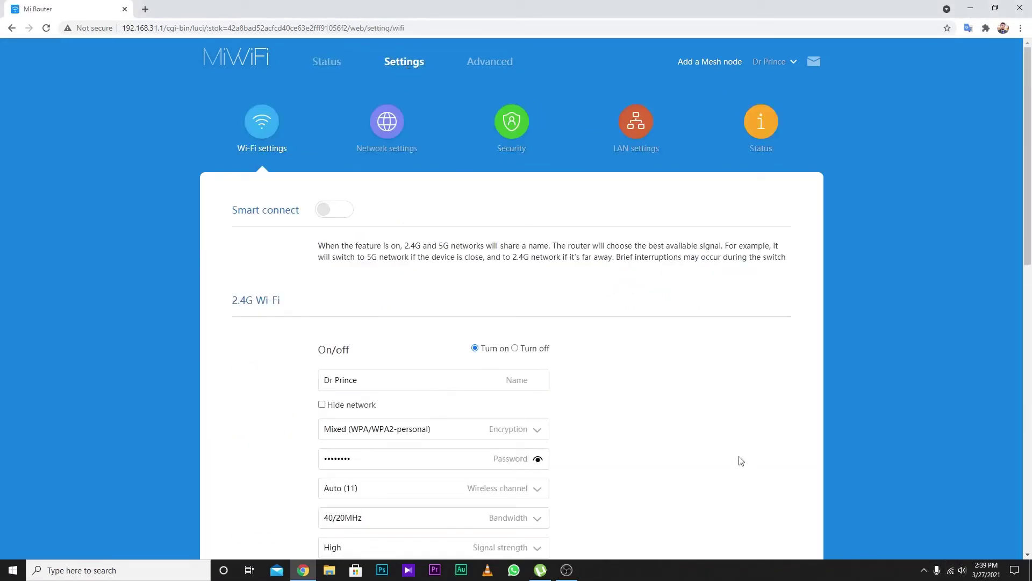
{"action": "scroll", "coordinate": [656, 429], "scroll_direction": "down", "scroll_amount": 7}
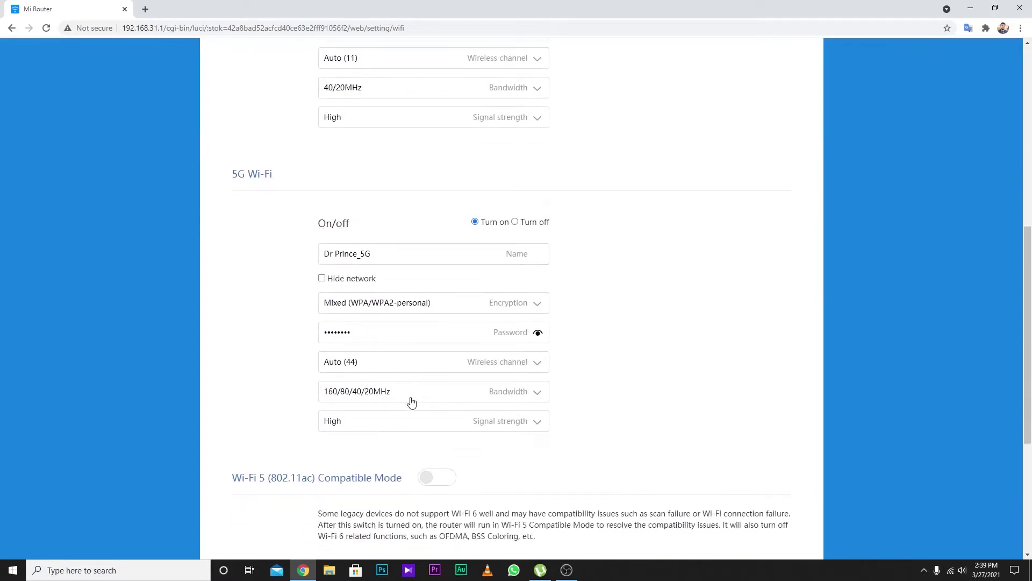
{"action": "left_click", "coordinate": [396, 365]}
{"action": "scroll", "coordinate": [411, 405], "scroll_direction": "down", "scroll_amount": 5}
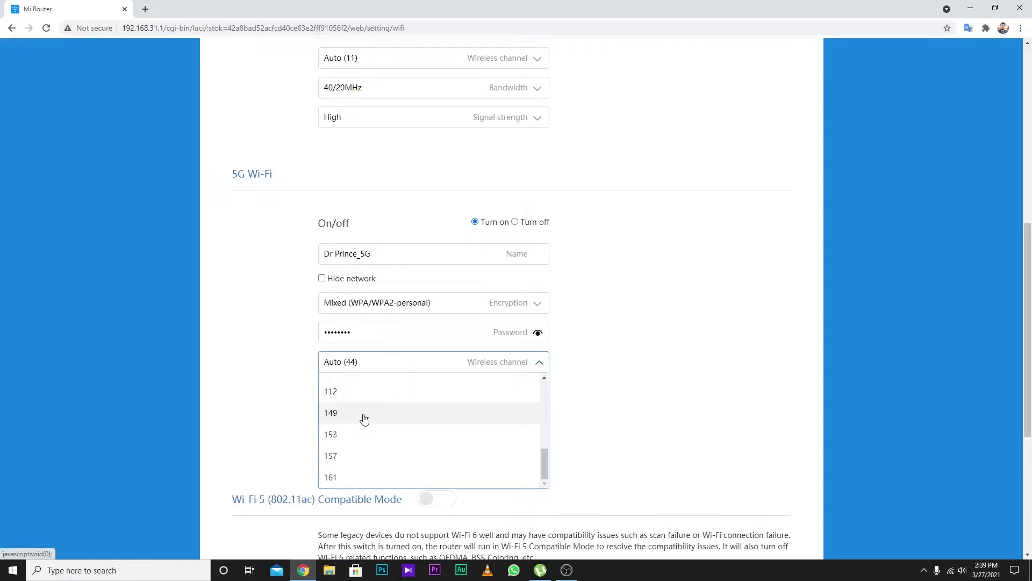
{"action": "scroll", "coordinate": [364, 414], "scroll_direction": "down", "scroll_amount": 1}
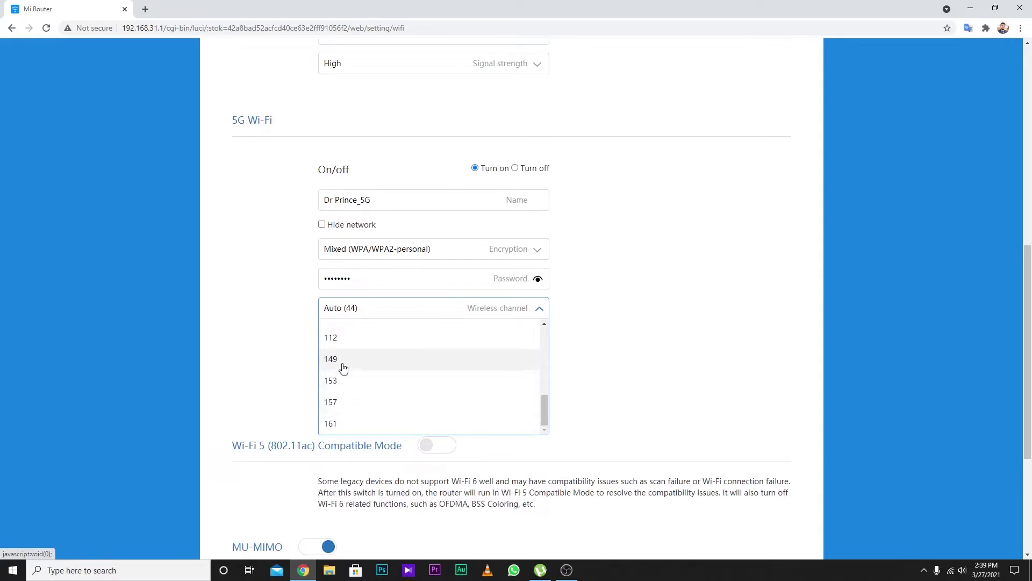
{"action": "left_click", "coordinate": [344, 359]}
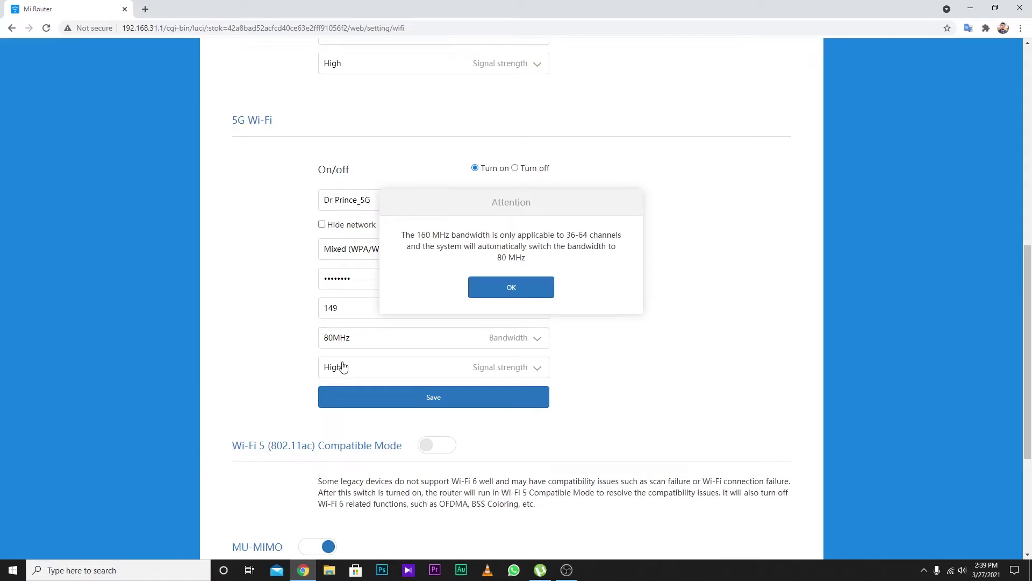
{"action": "left_click", "coordinate": [521, 291]}
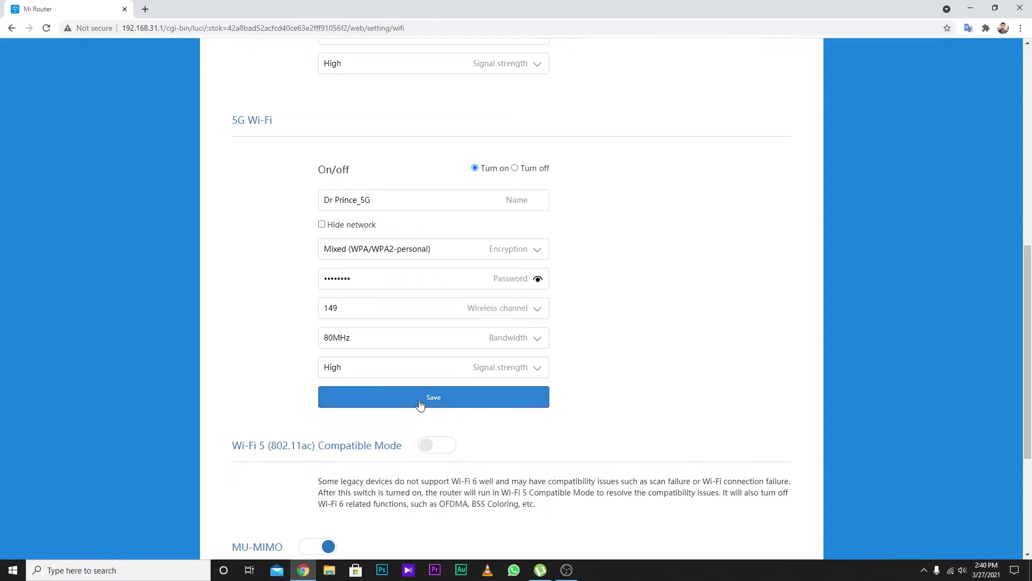
{"action": "left_click", "coordinate": [436, 315]}
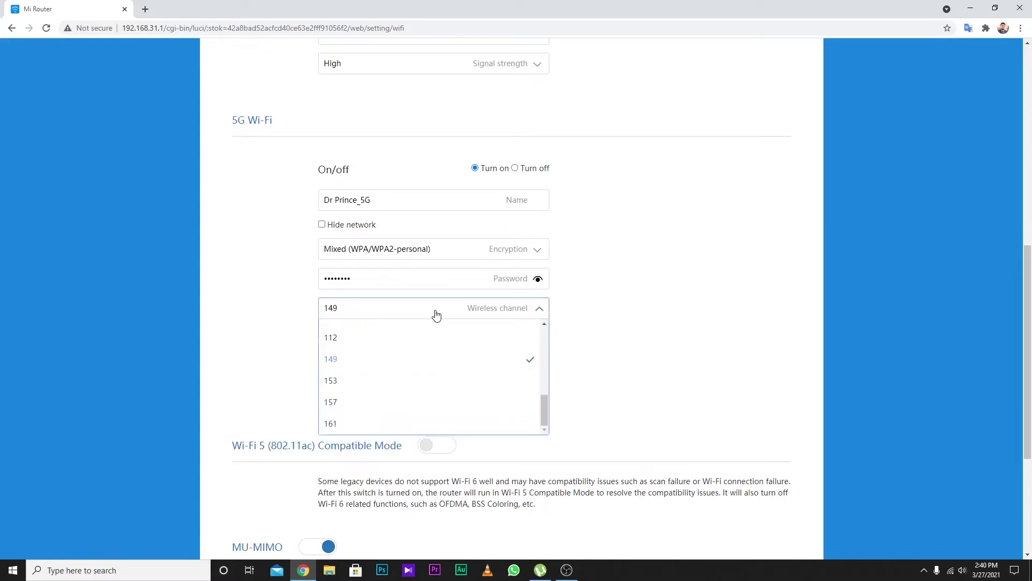
{"action": "left_click", "coordinate": [718, 270]}
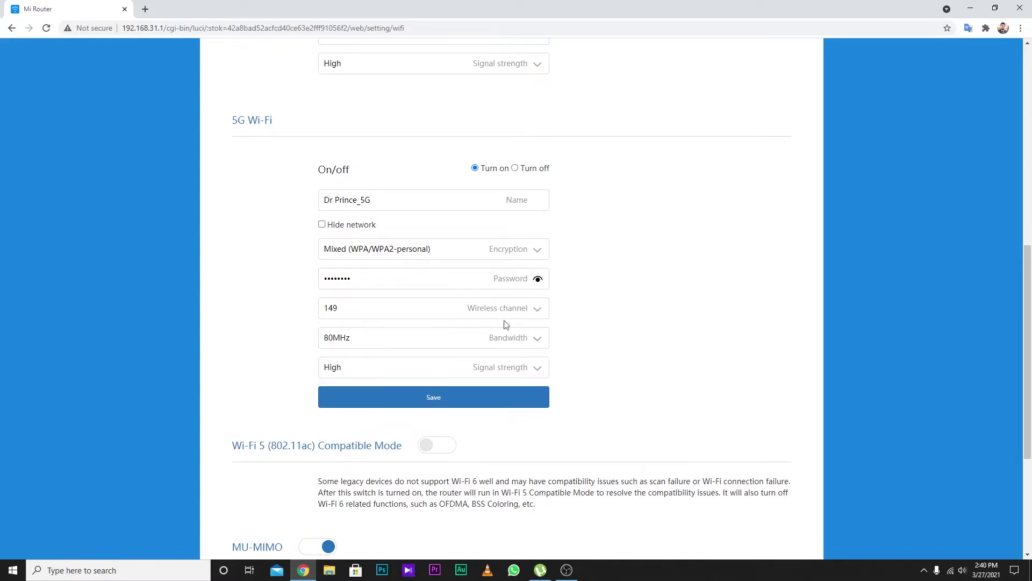
{"action": "scroll", "coordinate": [592, 333], "scroll_direction": "up", "scroll_amount": 9}
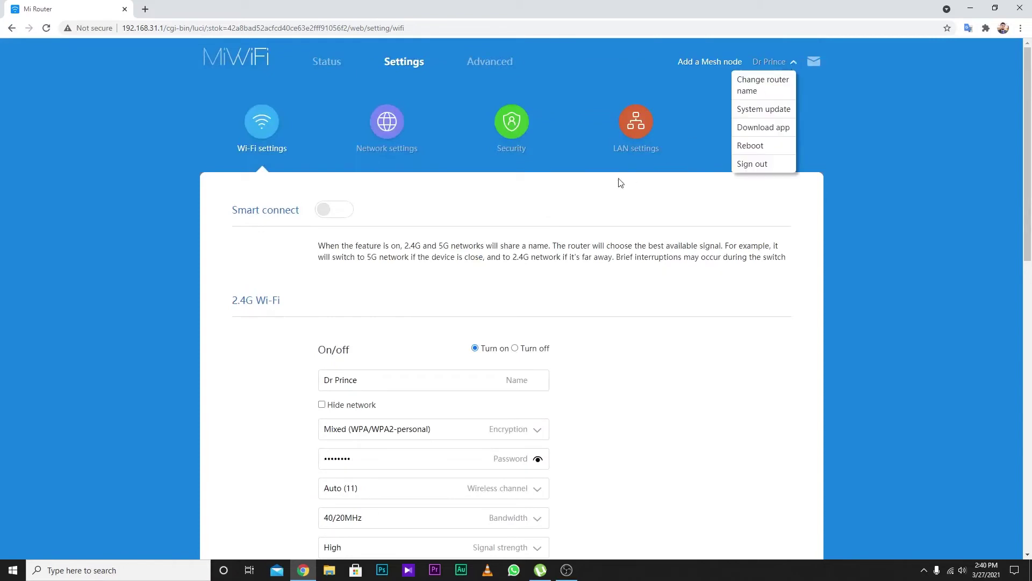
Open the system Status settings and review the South Korea region entry
{"action": "left_click", "coordinate": [759, 130]}
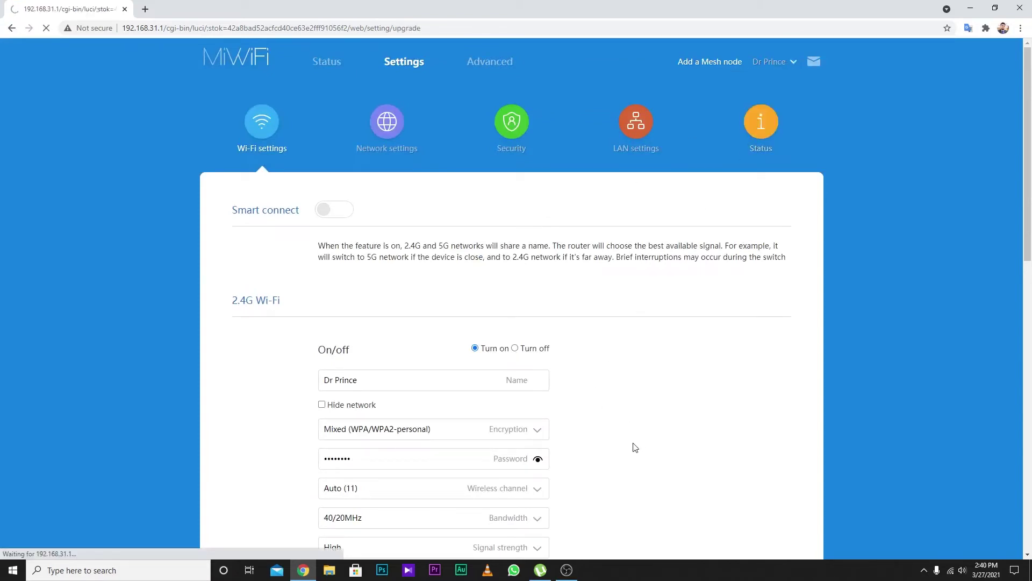
{"action": "scroll", "coordinate": [640, 446], "scroll_direction": "down", "scroll_amount": 5}
{"action": "scroll", "coordinate": [639, 445], "scroll_direction": "down", "scroll_amount": 3}
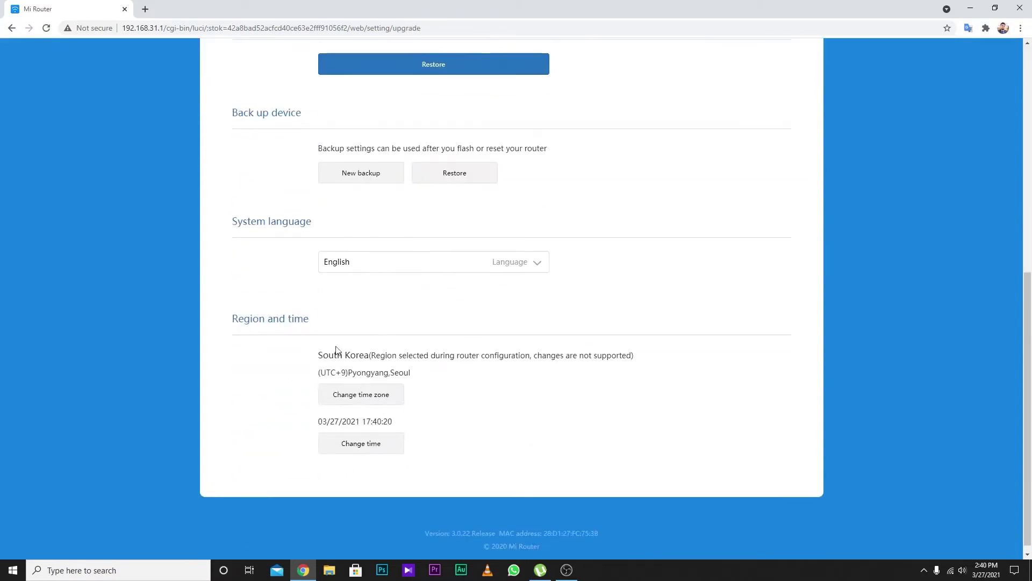
{"action": "left_click_drag", "start_coordinate": [320, 355], "coordinate": [372, 355]}
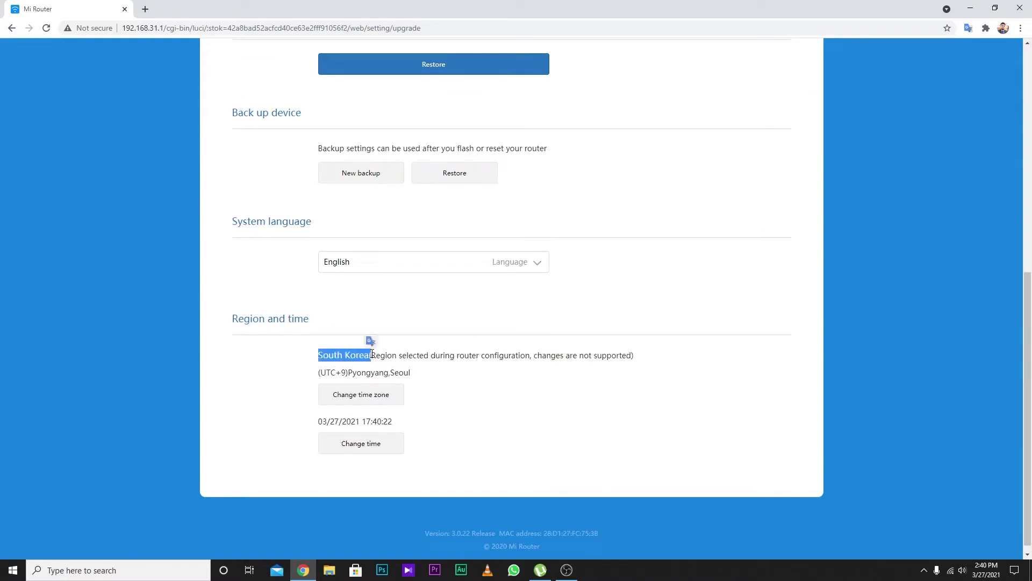
Set the router time zone to (UTC+6) Vostok, Almaty, Dhaka, Omsk, Thimphu
{"action": "left_click", "coordinate": [379, 398]}
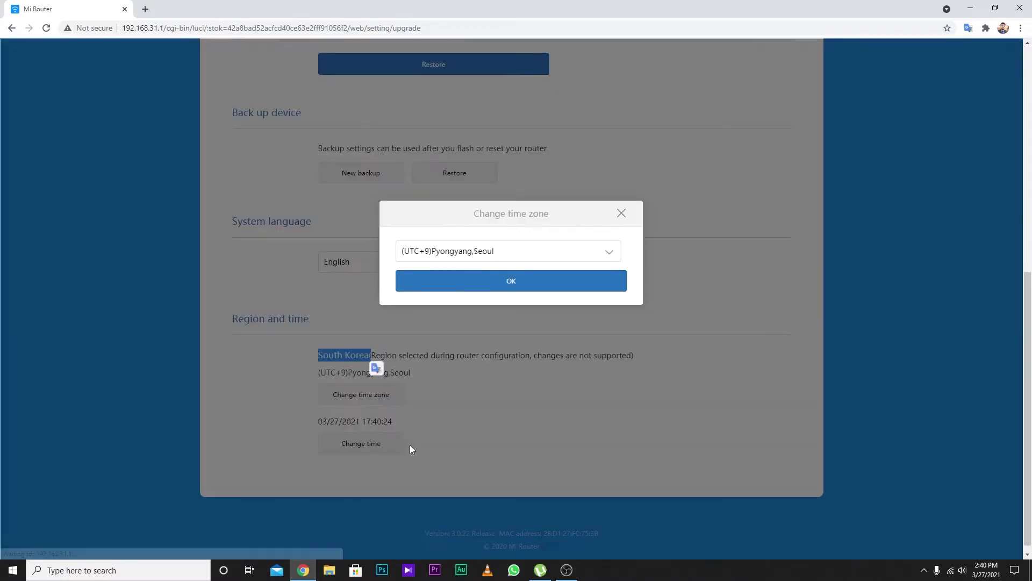
{"action": "left_click", "coordinate": [514, 249]}
{"action": "scroll", "coordinate": [508, 322], "scroll_direction": "down", "scroll_amount": 10}
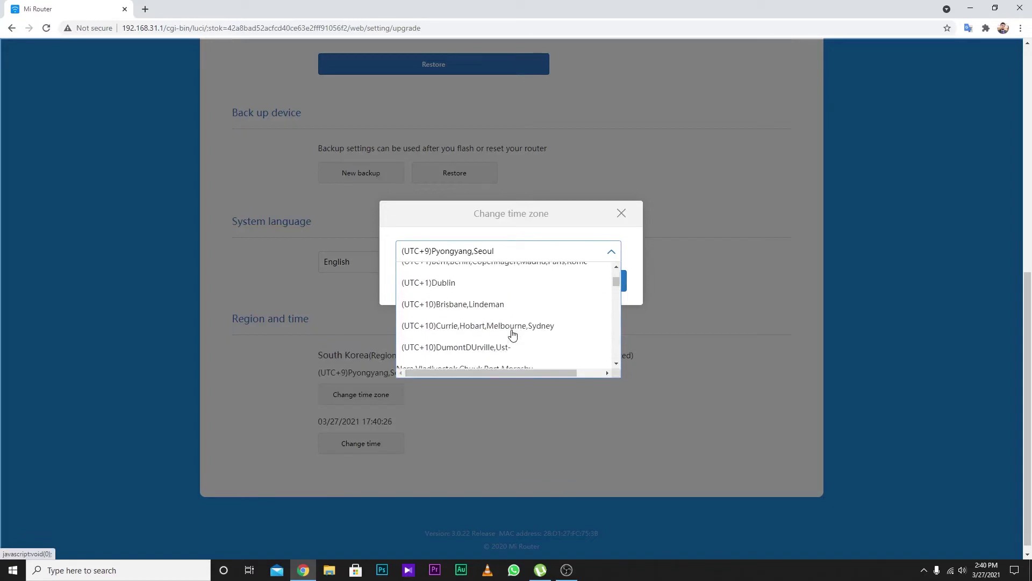
{"action": "scroll", "coordinate": [512, 333], "scroll_direction": "up", "scroll_amount": 8}
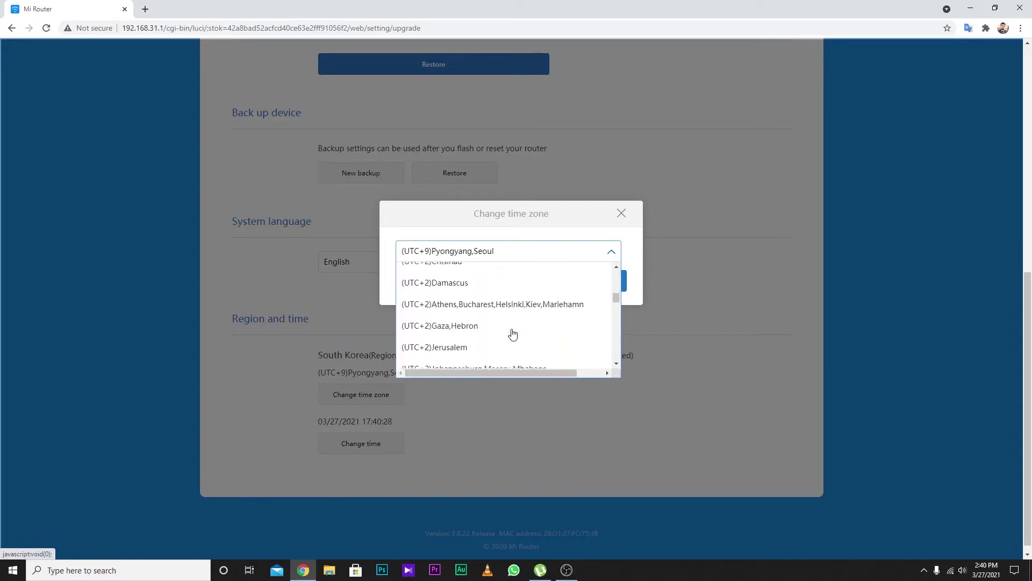
{"action": "scroll", "coordinate": [512, 332], "scroll_direction": "down", "scroll_amount": 4}
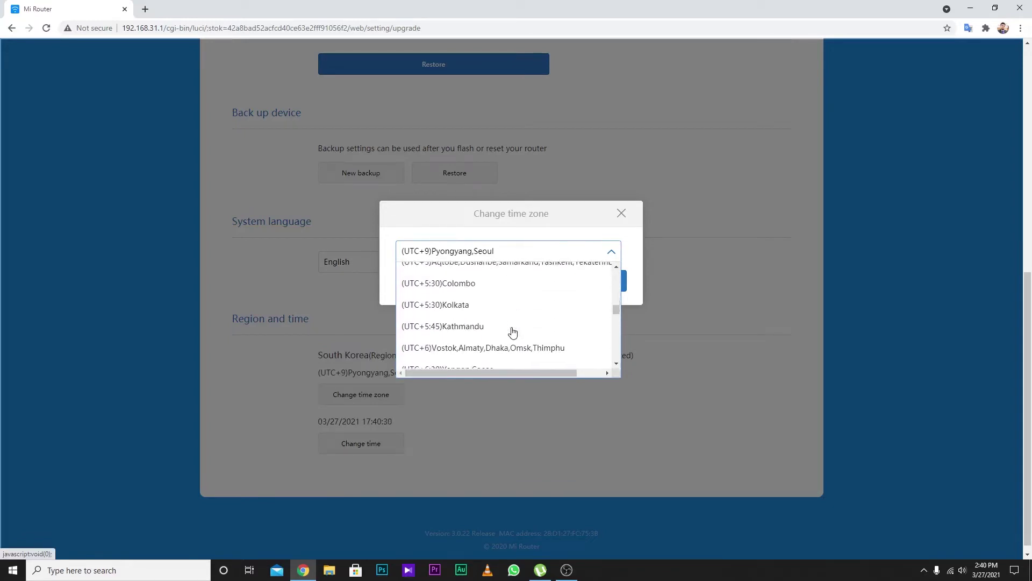
{"action": "left_click", "coordinate": [498, 350]}
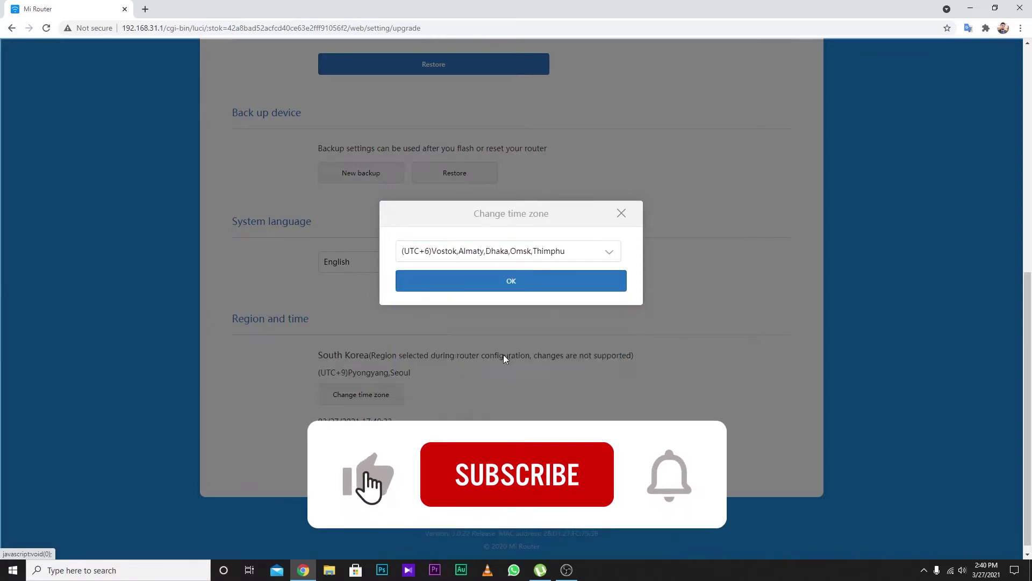
{"action": "left_click", "coordinate": [503, 284]}
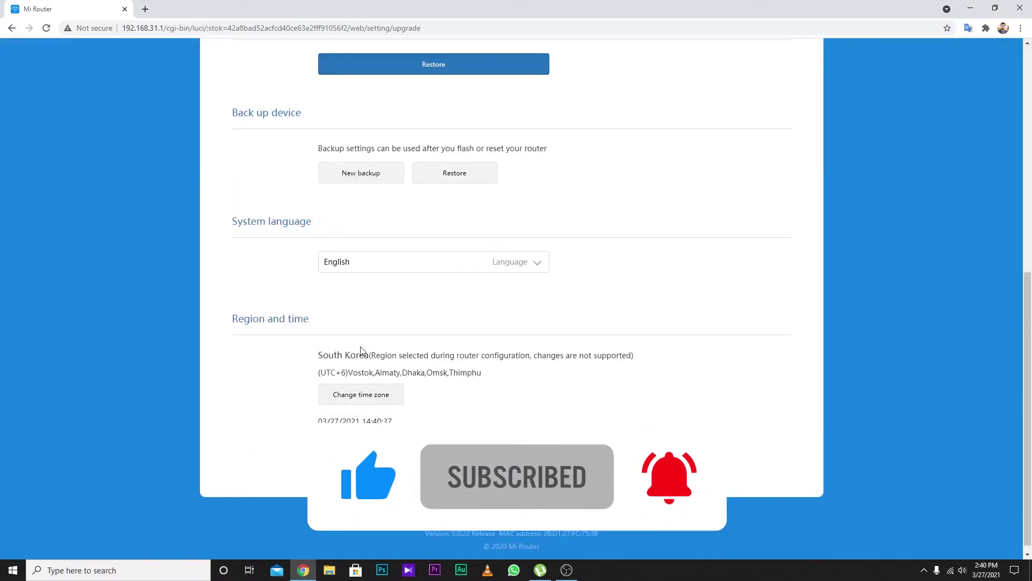
{"action": "left_click_drag", "start_coordinate": [318, 355], "coordinate": [383, 350]}
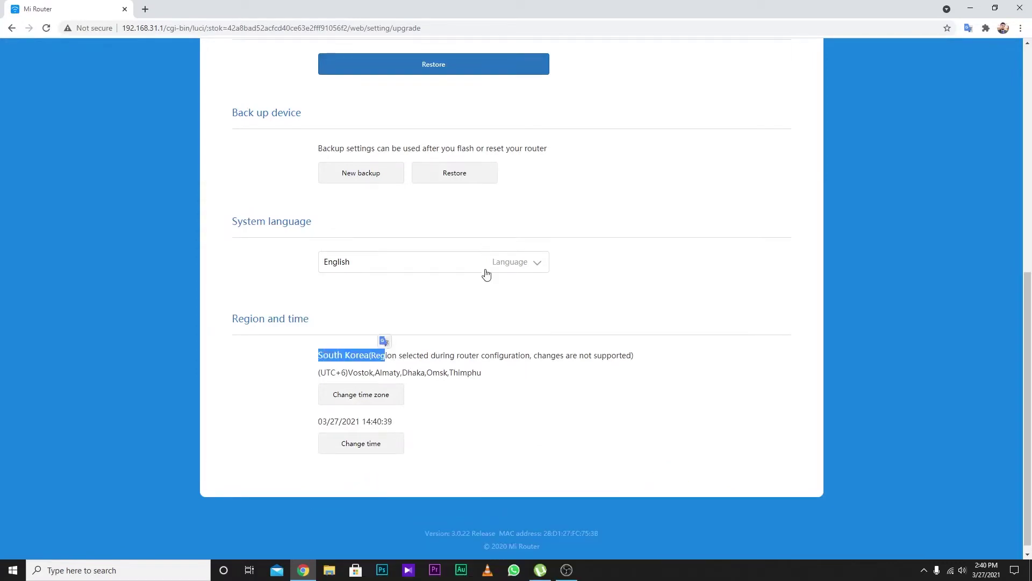
{"action": "scroll", "coordinate": [527, 336], "scroll_direction": "up", "scroll_amount": 8}
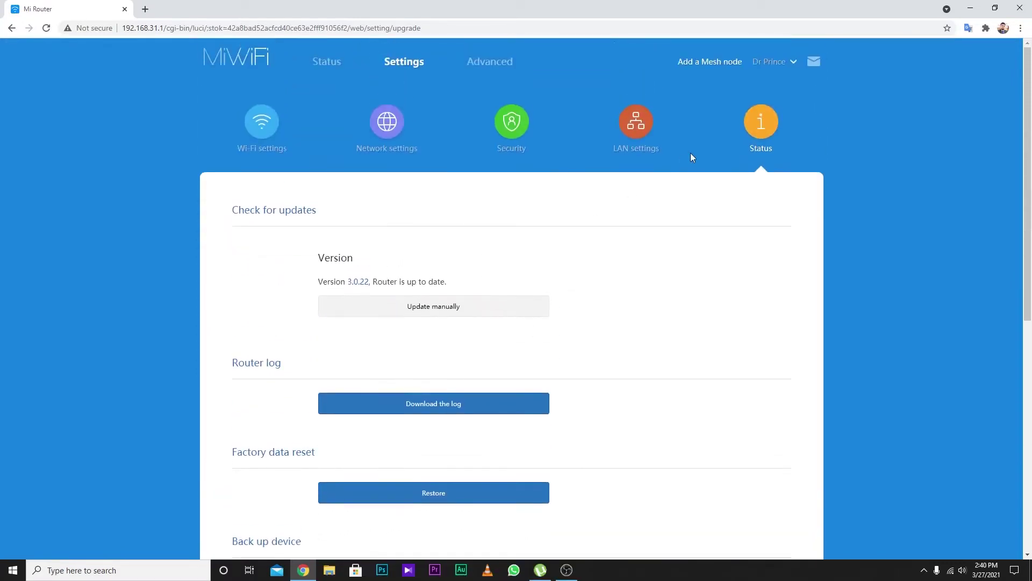
In Wi-Fi settings, pick channel 149 for the 5G network and dismiss the change notice
{"action": "left_click", "coordinate": [268, 148]}
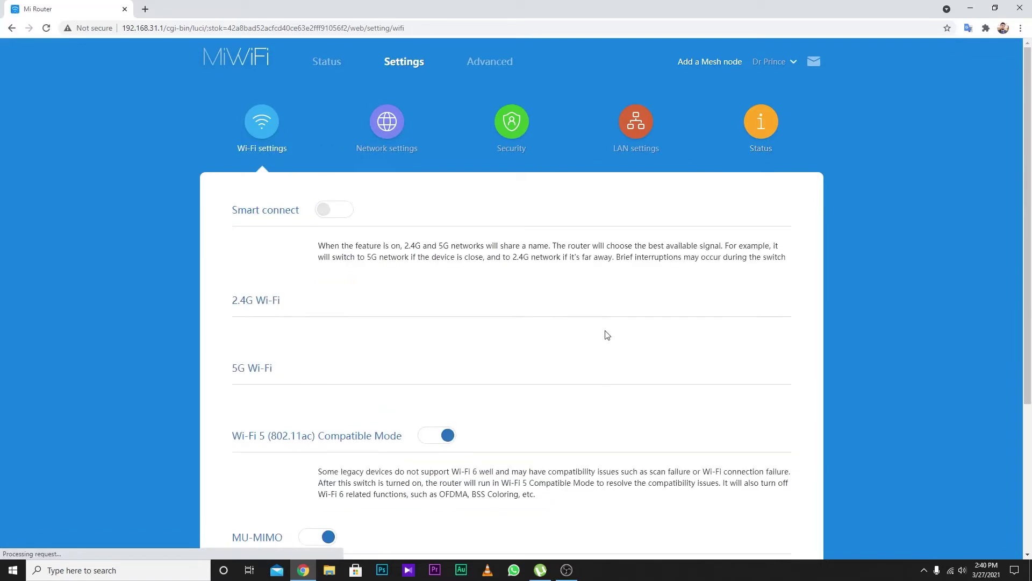
{"action": "scroll", "coordinate": [591, 344], "scroll_direction": "down", "scroll_amount": 6}
{"action": "scroll", "coordinate": [606, 347], "scroll_direction": "down", "scroll_amount": 4}
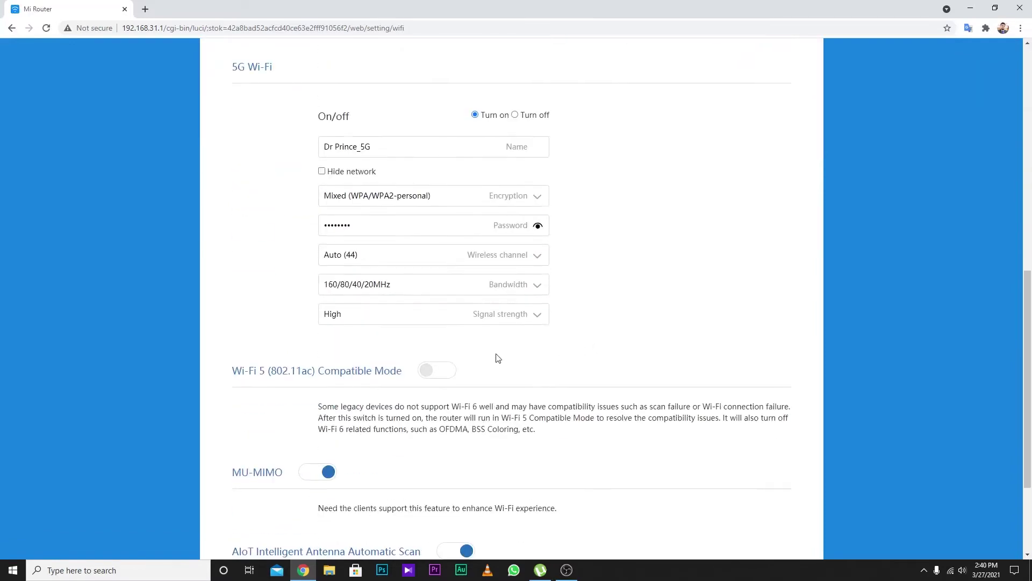
{"action": "scroll", "coordinate": [367, 368], "scroll_direction": "up", "scroll_amount": 2}
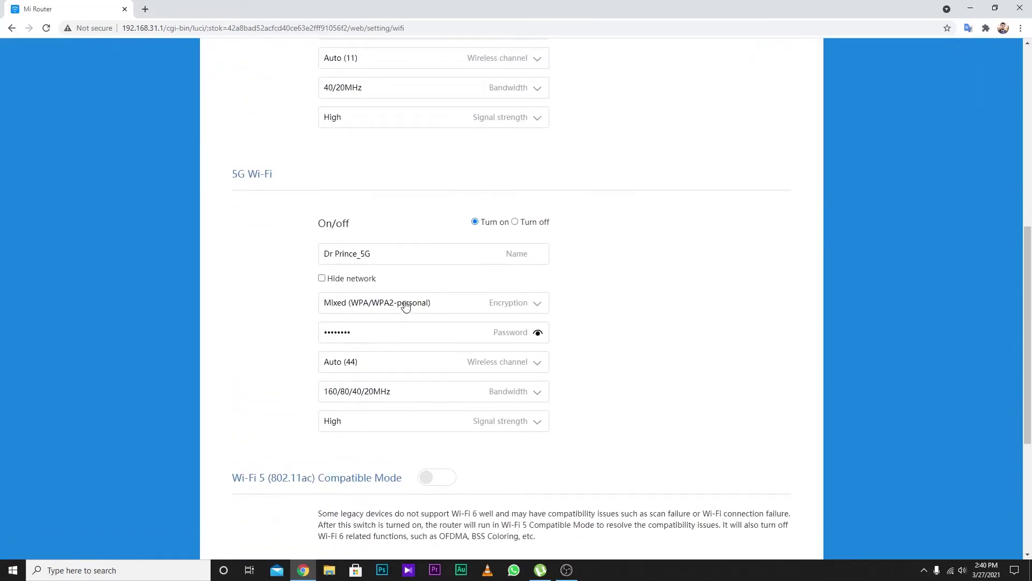
{"action": "left_click", "coordinate": [414, 370]}
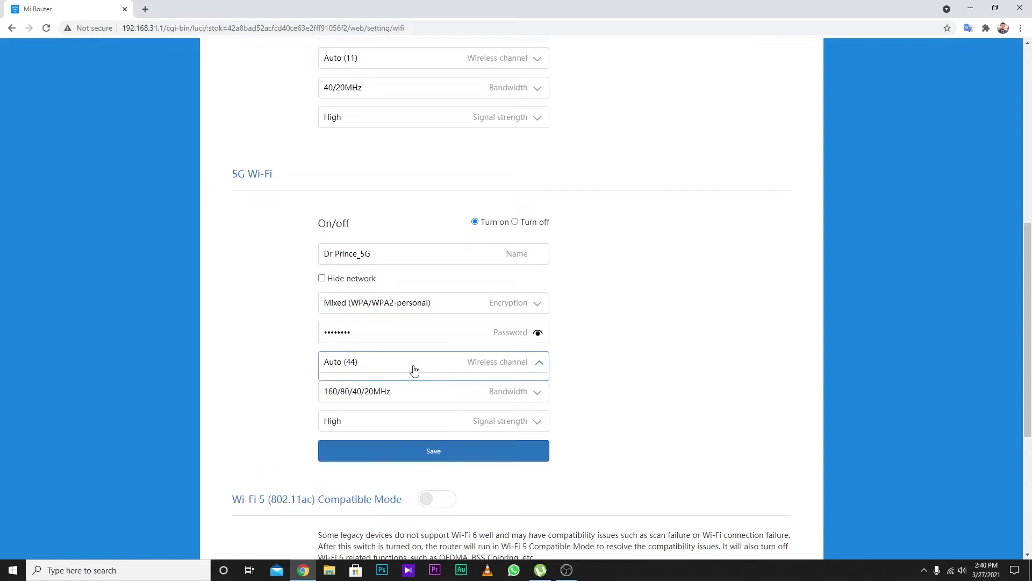
{"action": "scroll", "coordinate": [422, 406], "scroll_direction": "down", "scroll_amount": 3}
{"action": "scroll", "coordinate": [424, 407], "scroll_direction": "down", "scroll_amount": 4}
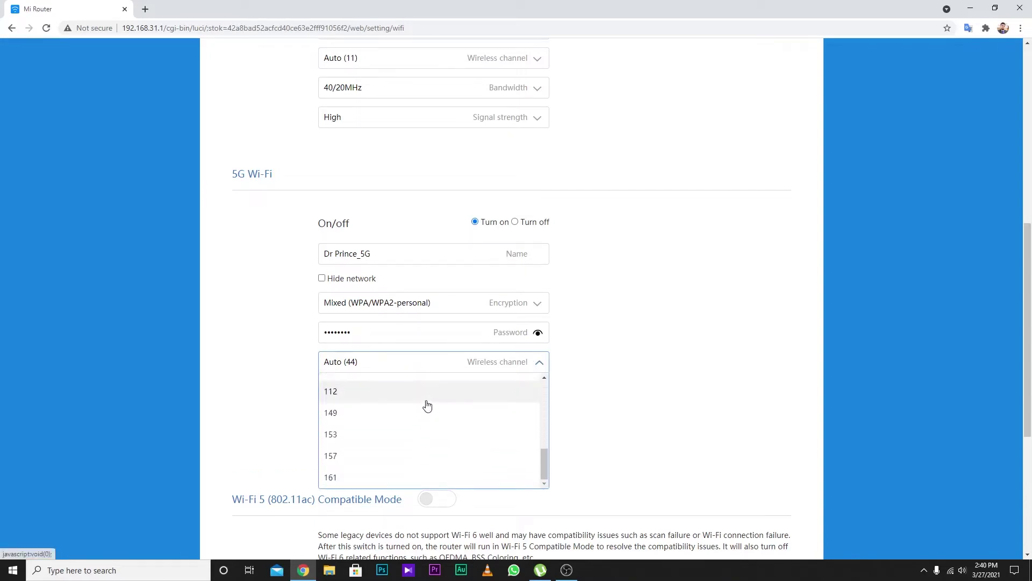
{"action": "left_click", "coordinate": [364, 414]}
{"action": "left_click", "coordinate": [524, 298]}
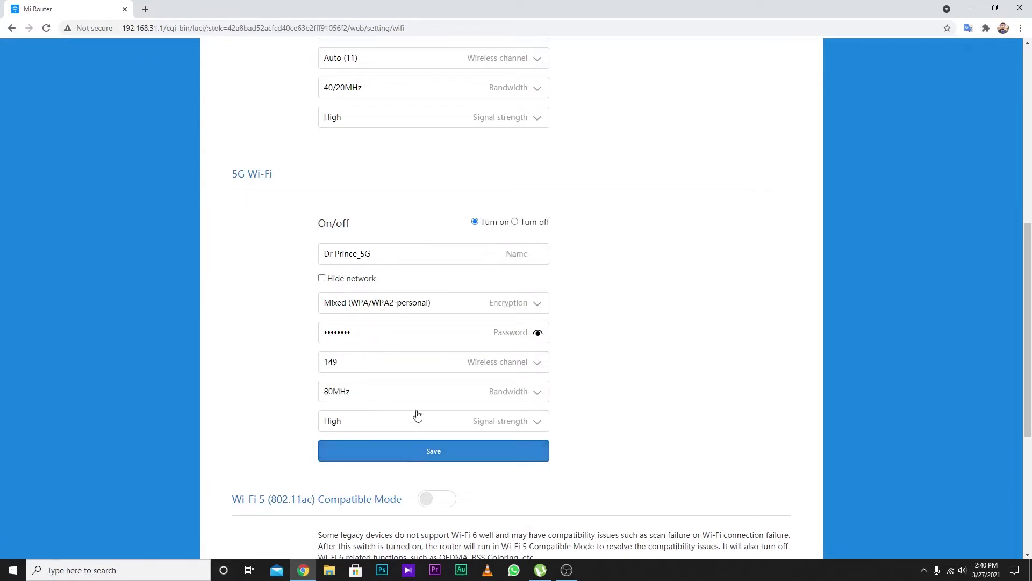
Switch the 5G channel to 161, save, and confirm the router reboot
{"action": "left_click", "coordinate": [429, 371]}
{"action": "scroll", "coordinate": [422, 415], "scroll_direction": "down", "scroll_amount": 5}
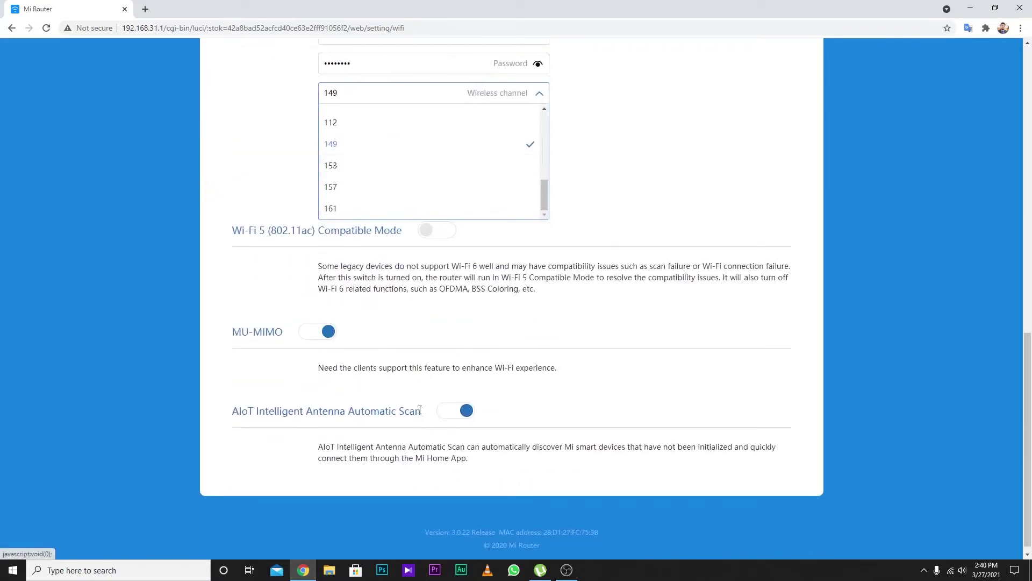
{"action": "left_click", "coordinate": [363, 214]}
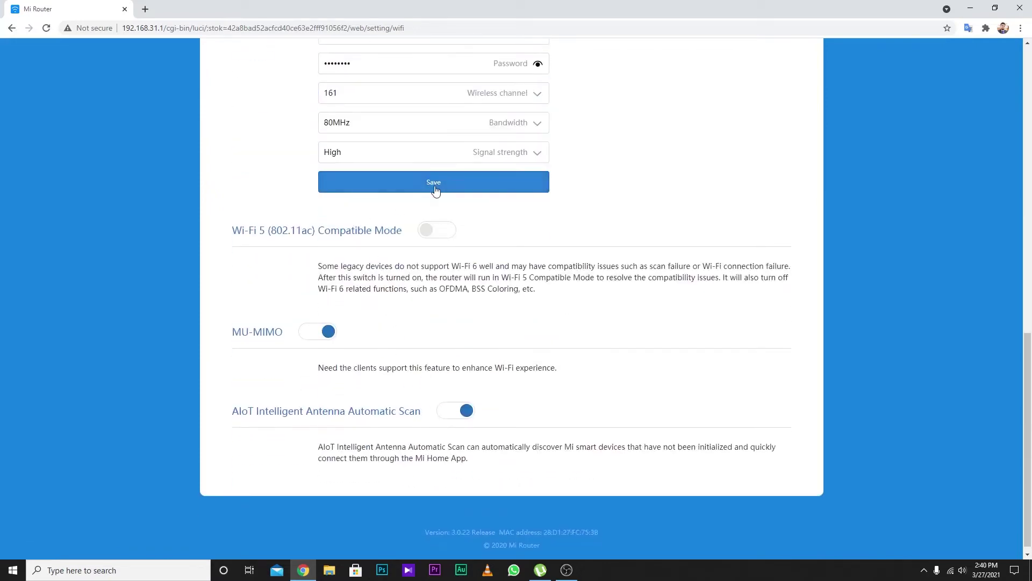
{"action": "left_click", "coordinate": [433, 183]}
{"action": "left_click", "coordinate": [434, 288]}
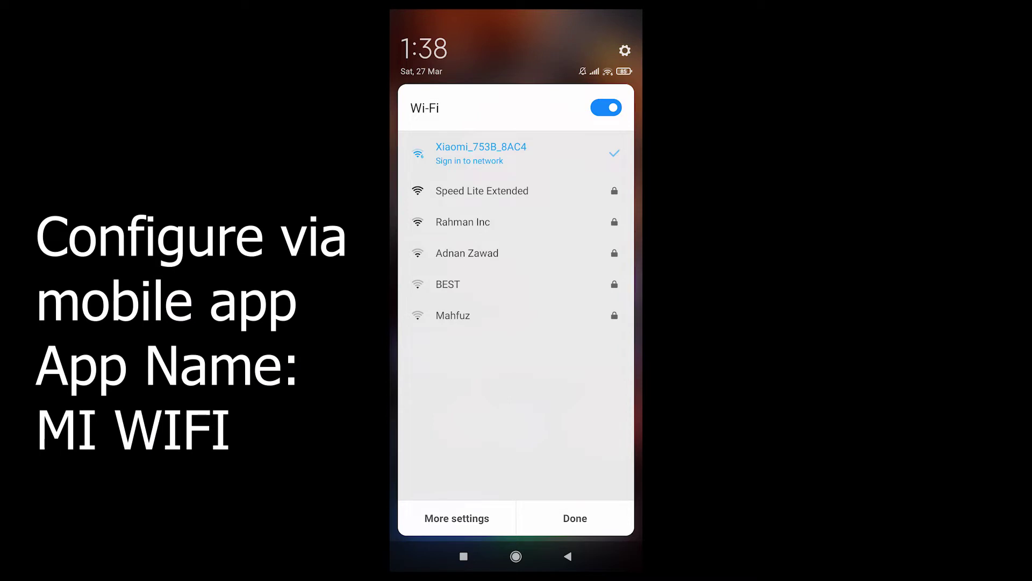
Close the phone's Wi-Fi panel and pick United Kingdom from the Internet guide's country list
{"action": "key", "text": "Escape"}
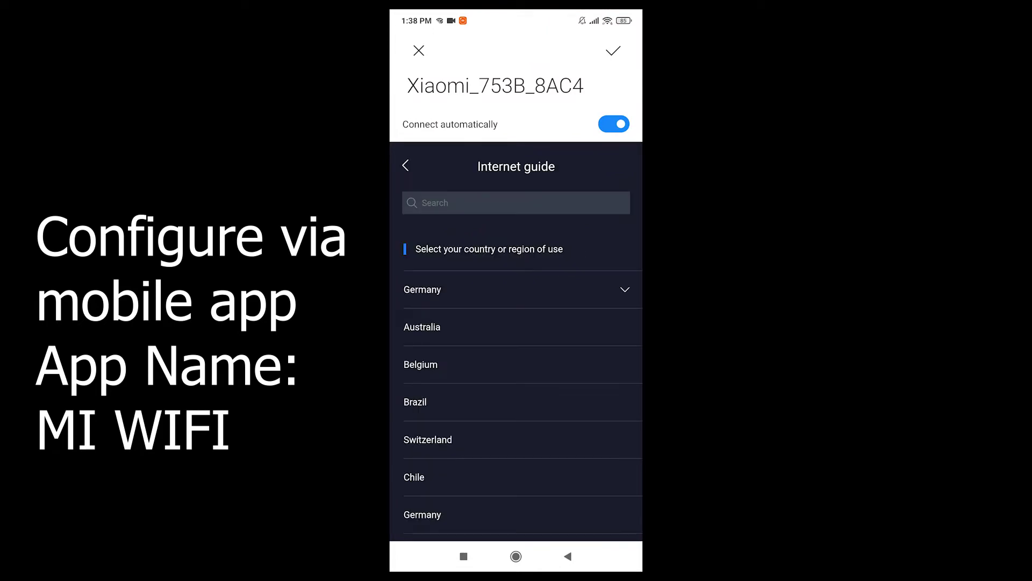
{"action": "scroll", "coordinate": [516, 341], "scroll_direction": "down", "scroll_amount": 10}
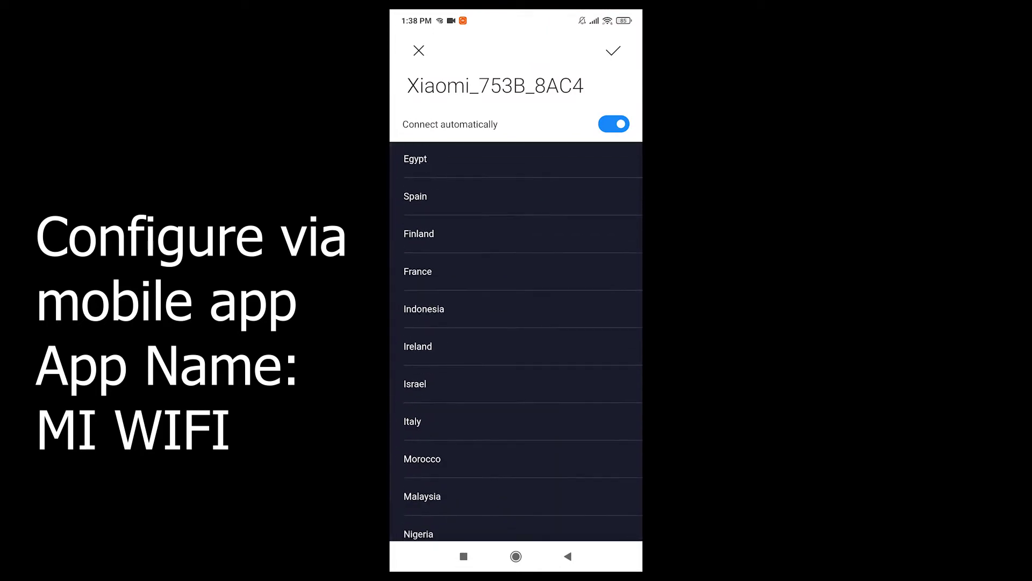
{"action": "scroll", "coordinate": [516, 341], "scroll_direction": "up", "scroll_amount": 10}
{"action": "scroll", "coordinate": [516, 340], "scroll_direction": "down", "scroll_amount": 1}
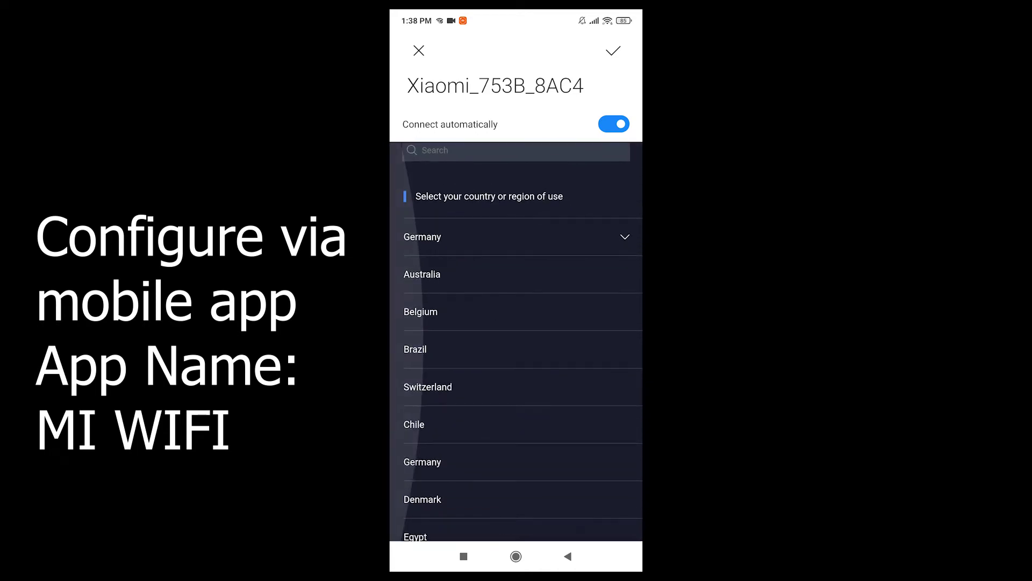
{"action": "scroll", "coordinate": [516, 341], "scroll_direction": "down", "scroll_amount": 10}
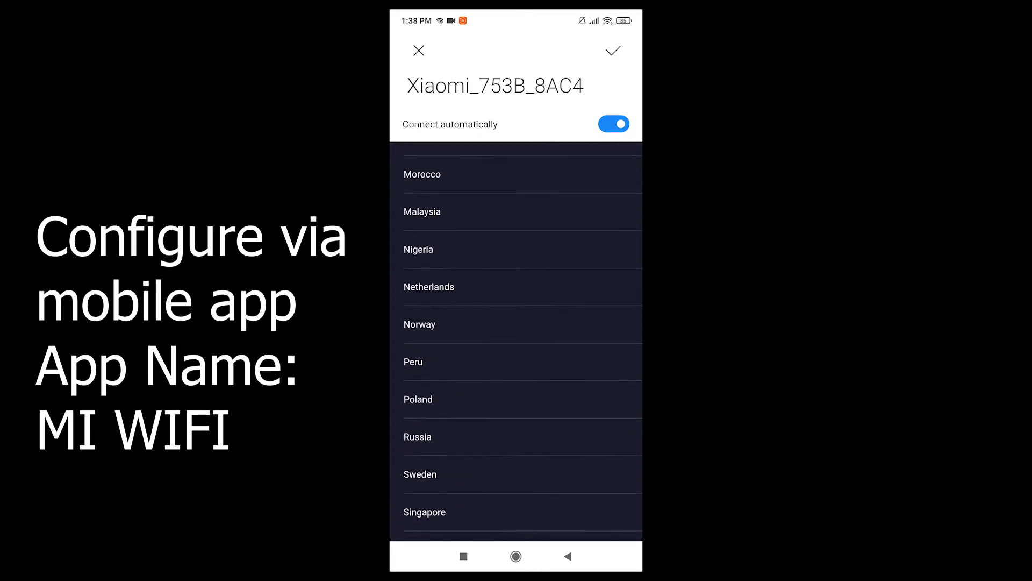
{"action": "scroll", "coordinate": [516, 340], "scroll_direction": "down", "scroll_amount": 10}
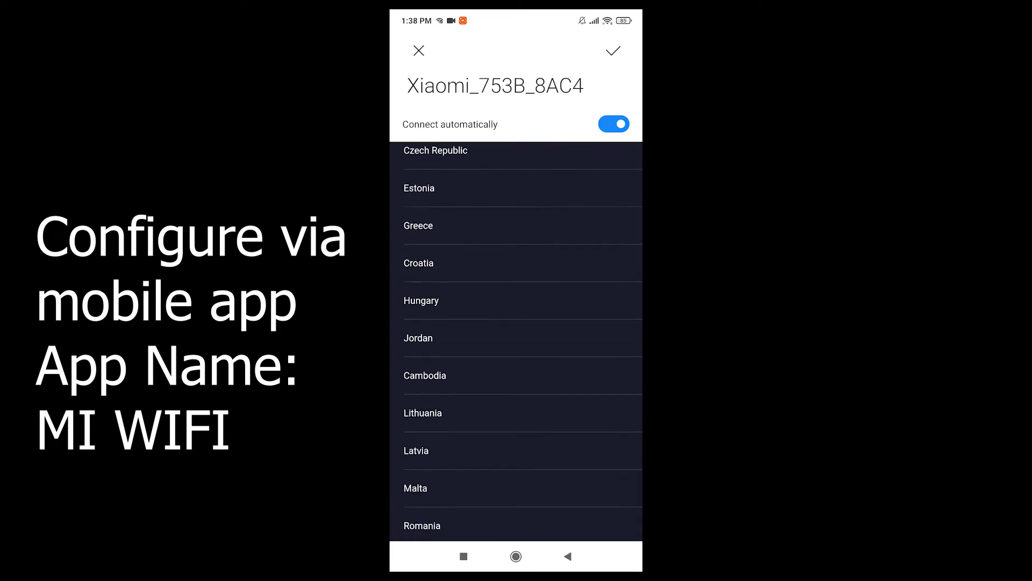
{"action": "scroll", "coordinate": [516, 341], "scroll_direction": "up", "scroll_amount": 10}
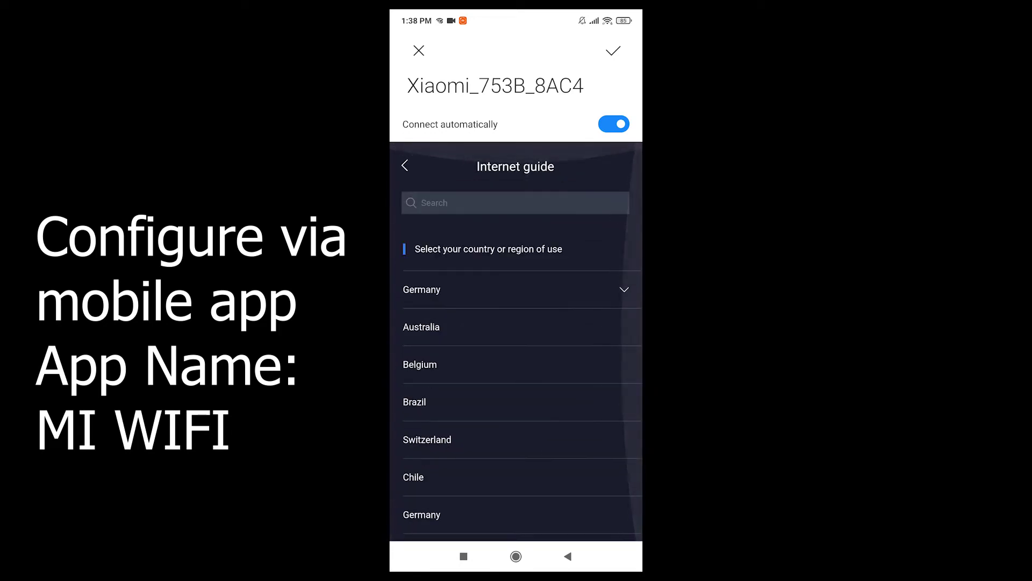
{"action": "scroll", "coordinate": [516, 341], "scroll_direction": "down", "scroll_amount": 10}
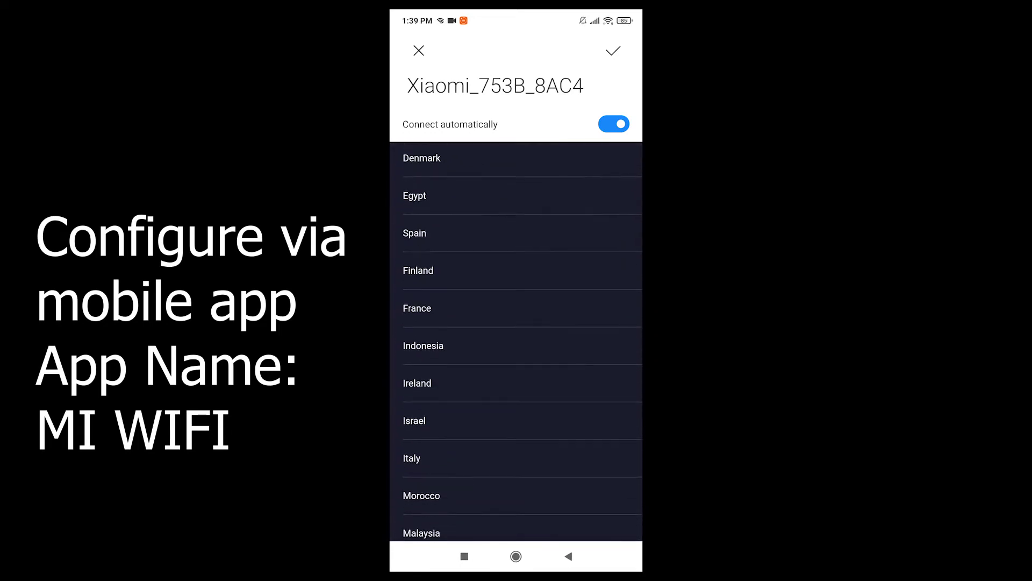
{"action": "scroll", "coordinate": [516, 341], "scroll_direction": "down", "scroll_amount": 10}
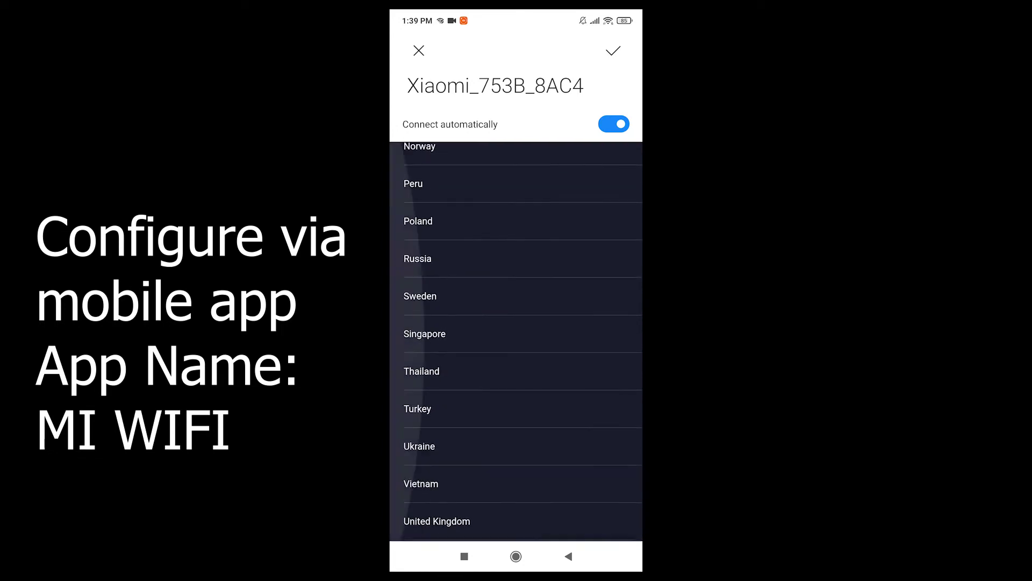
{"action": "scroll", "coordinate": [516, 341], "scroll_direction": "down", "scroll_amount": 3}
{"action": "scroll", "coordinate": [516, 341], "scroll_direction": "down", "scroll_amount": 3}
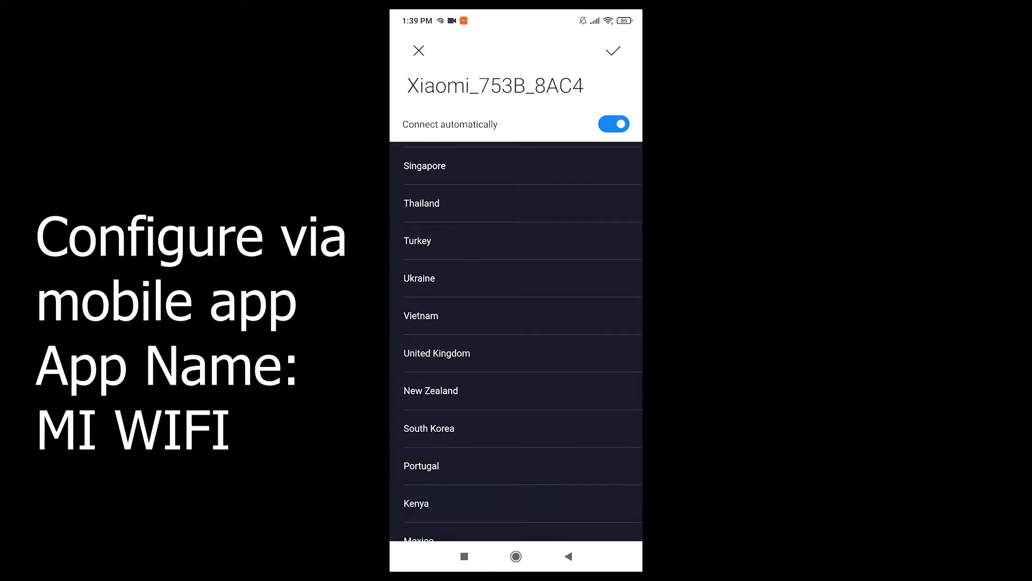
{"action": "scroll", "coordinate": [516, 341], "scroll_direction": "down", "scroll_amount": 5}
{"action": "scroll", "coordinate": [516, 341], "scroll_direction": "up", "scroll_amount": 5}
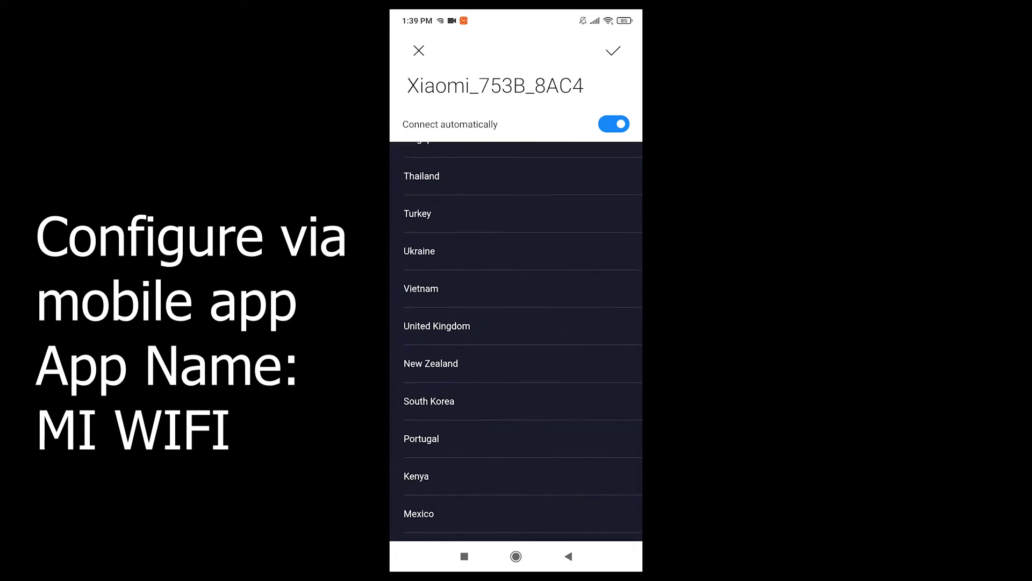
{"action": "scroll", "coordinate": [516, 341], "scroll_direction": "up", "scroll_amount": 1}
{"action": "left_click", "coordinate": [436, 380]}
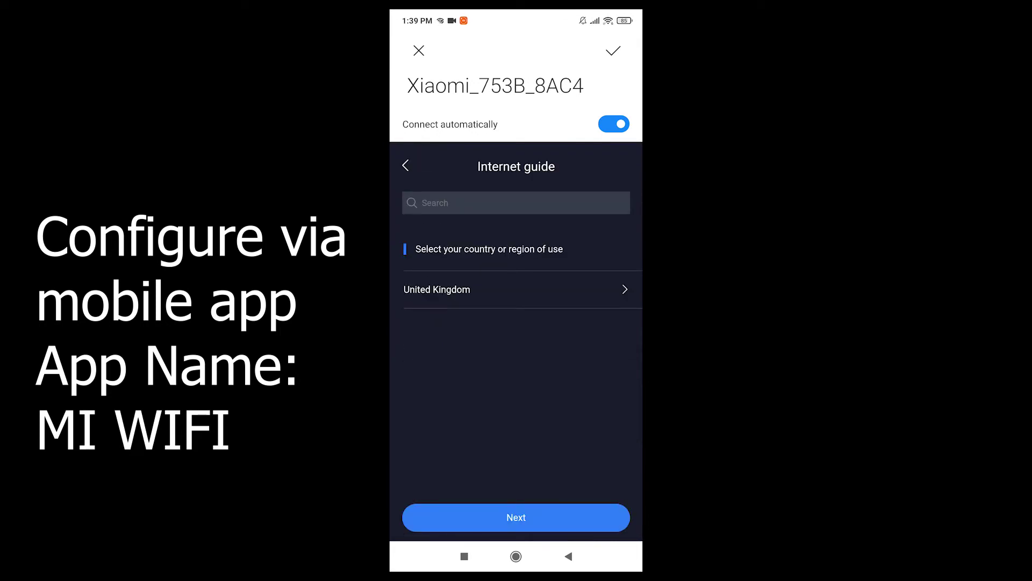
Keep United Kingdom as the region, accept the user agreement, and start the router setup
{"action": "left_click", "coordinate": [516, 517]}
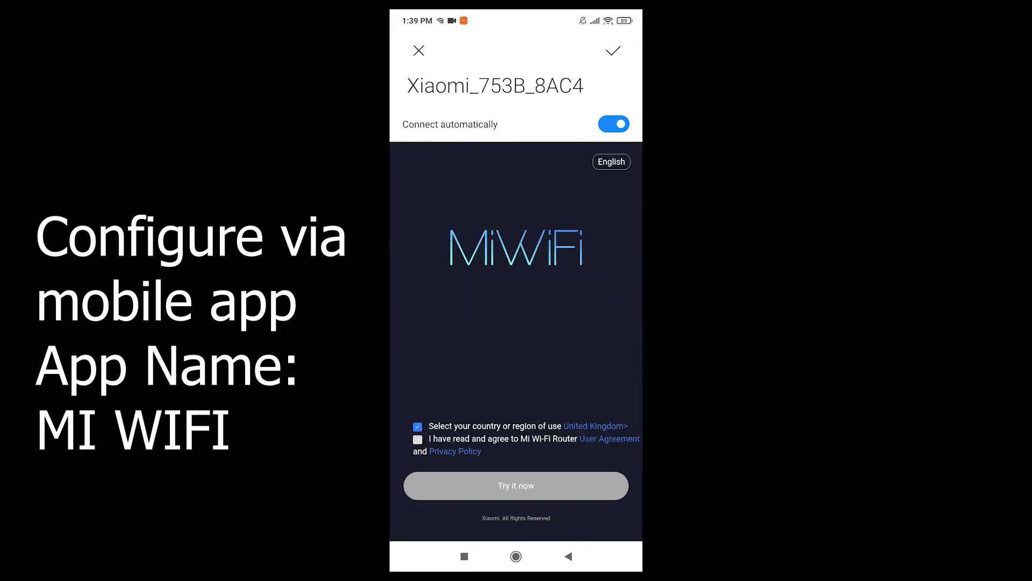
{"action": "left_click", "coordinate": [418, 439]}
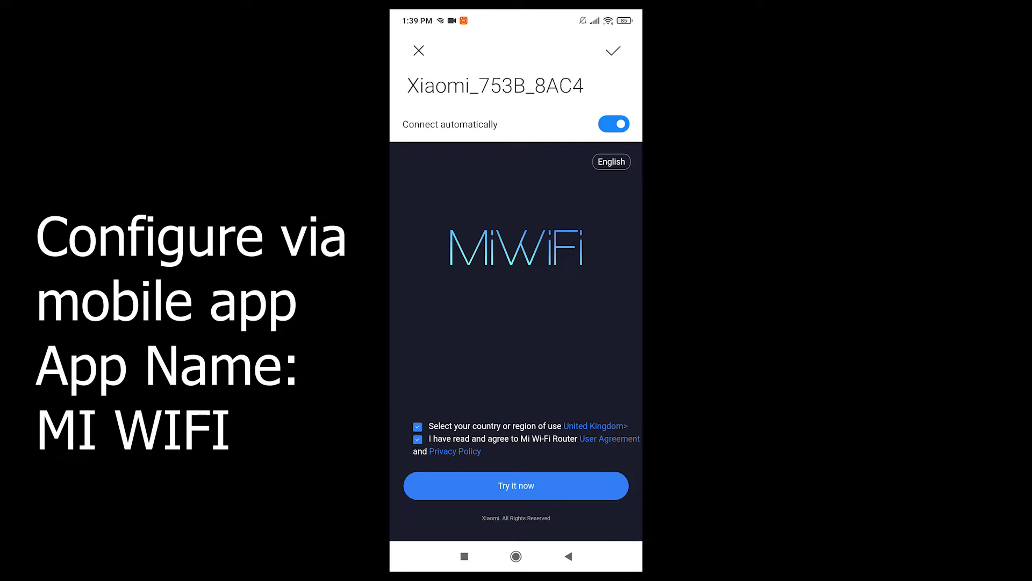
{"action": "left_click", "coordinate": [516, 485]}
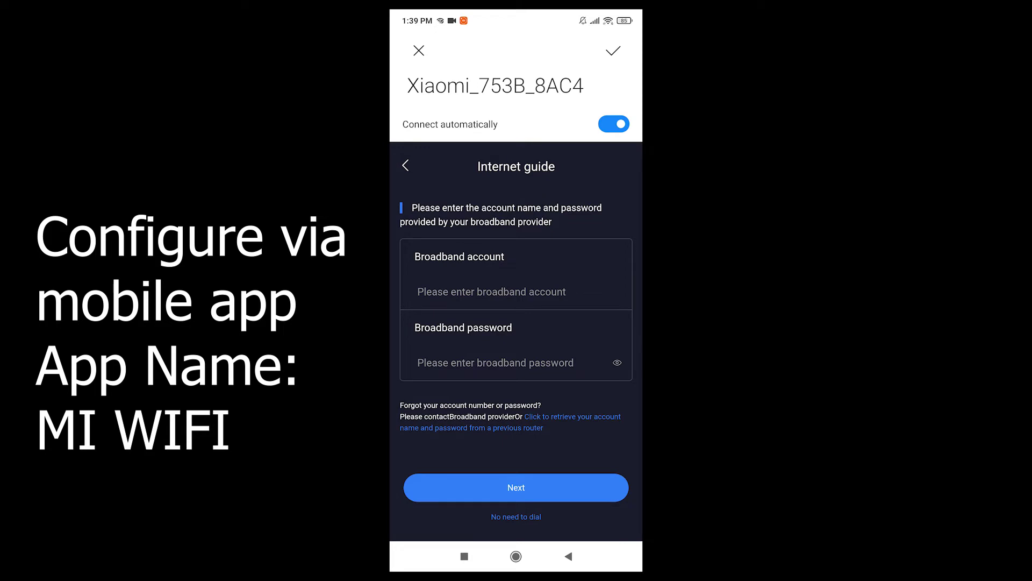
Enter the broadband account name and password, then submit them to start dialing
{"action": "left_click", "coordinate": [484, 292]}
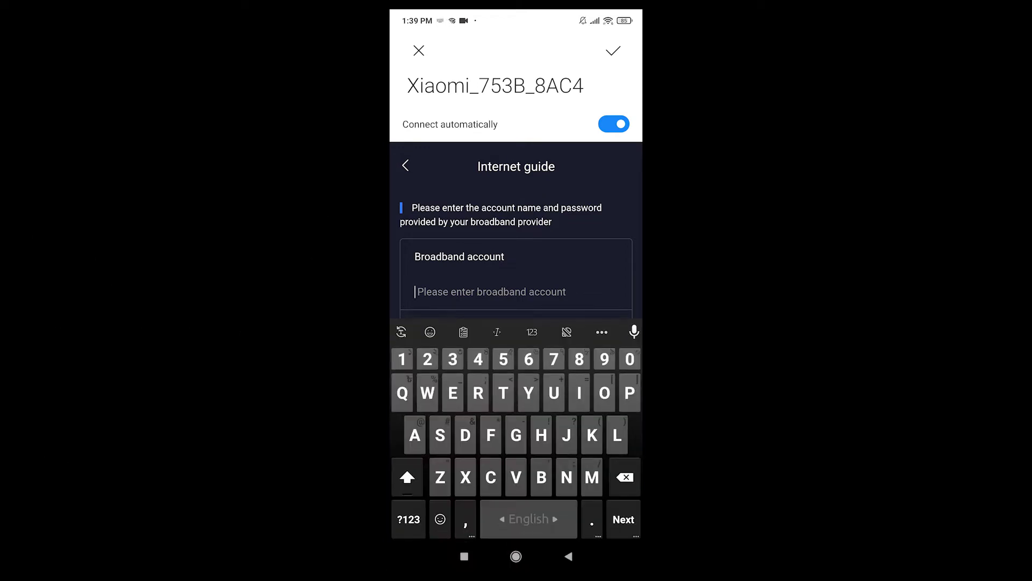
{"action": "type", "text": "princ"}
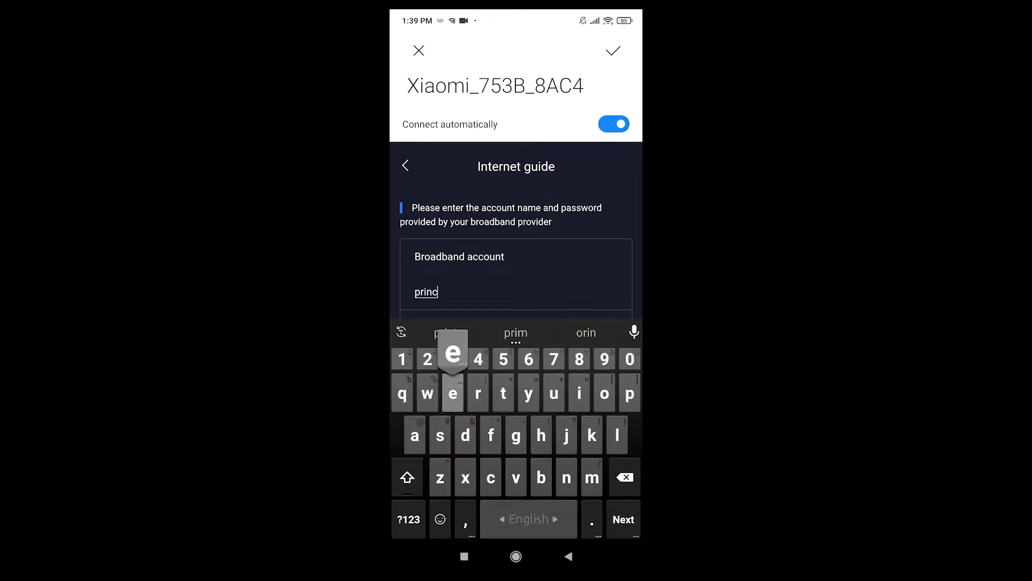
{"action": "type", "text": "e"}
{"action": "key", "text": "Tab"}
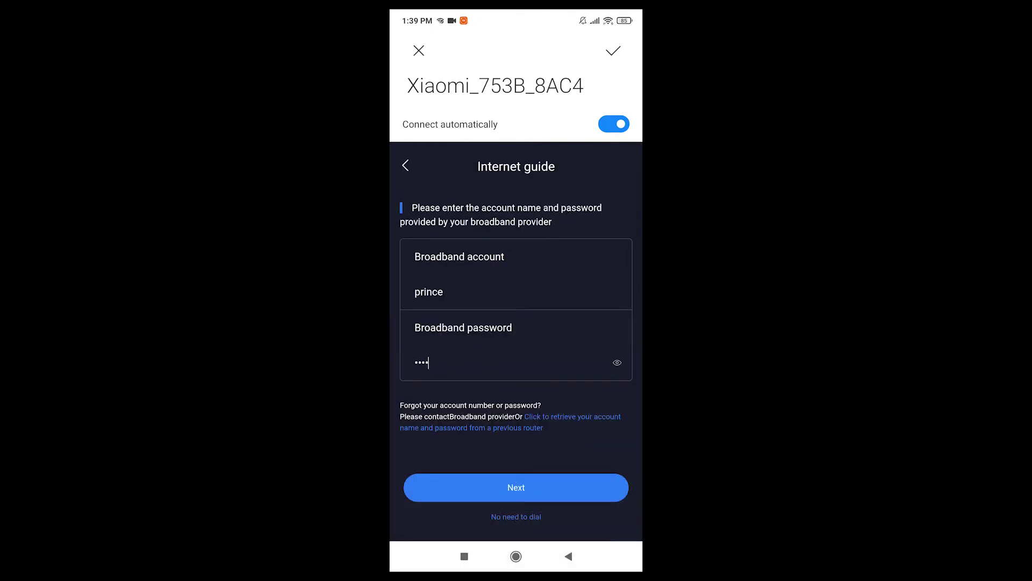
{"action": "left_click", "coordinate": [516, 488]}
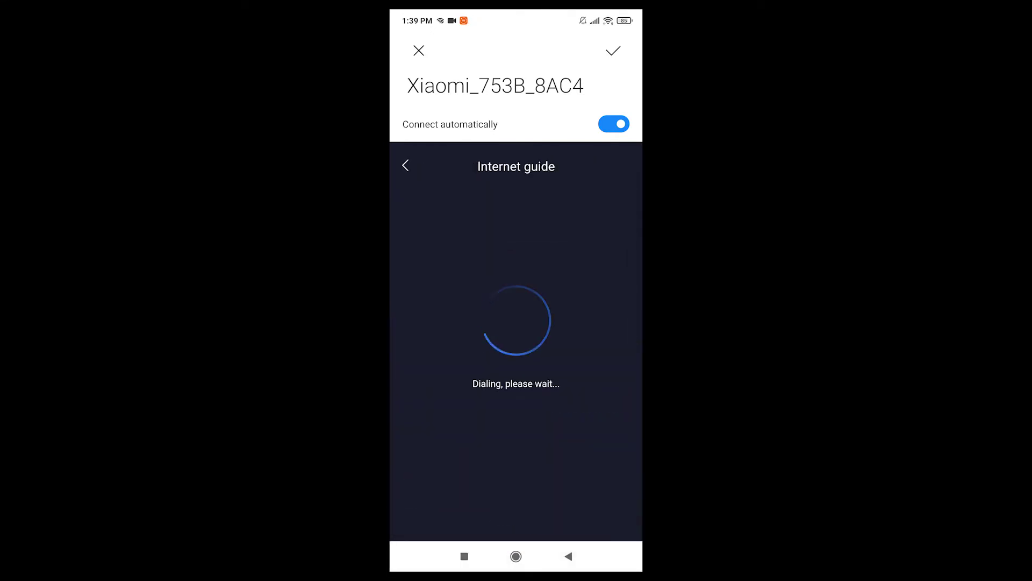